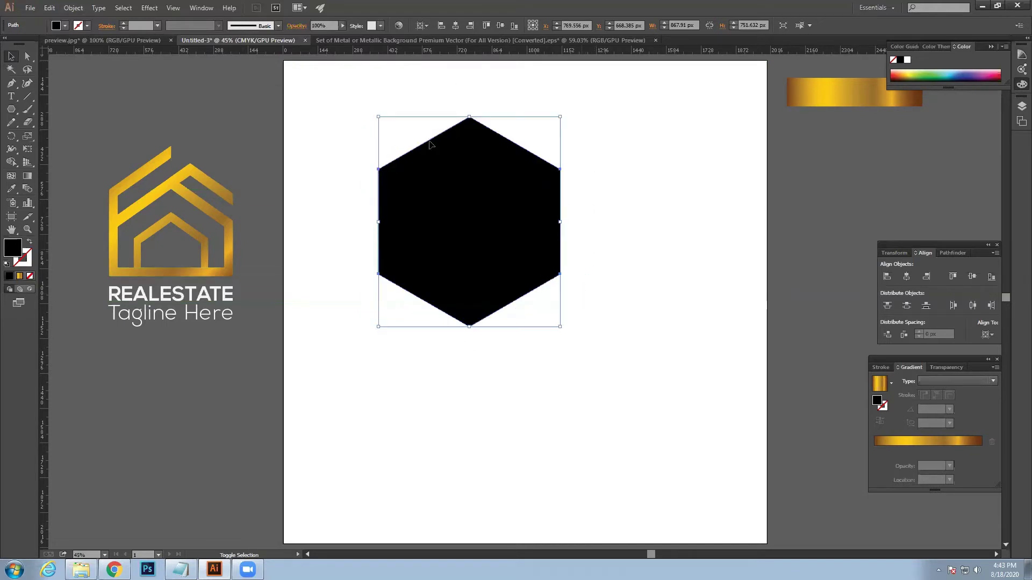
Step: Move the black hexagon toward the middle of the artboard and narrow it to about 678 px wide
left_click_drag(488, 195, 540, 246)
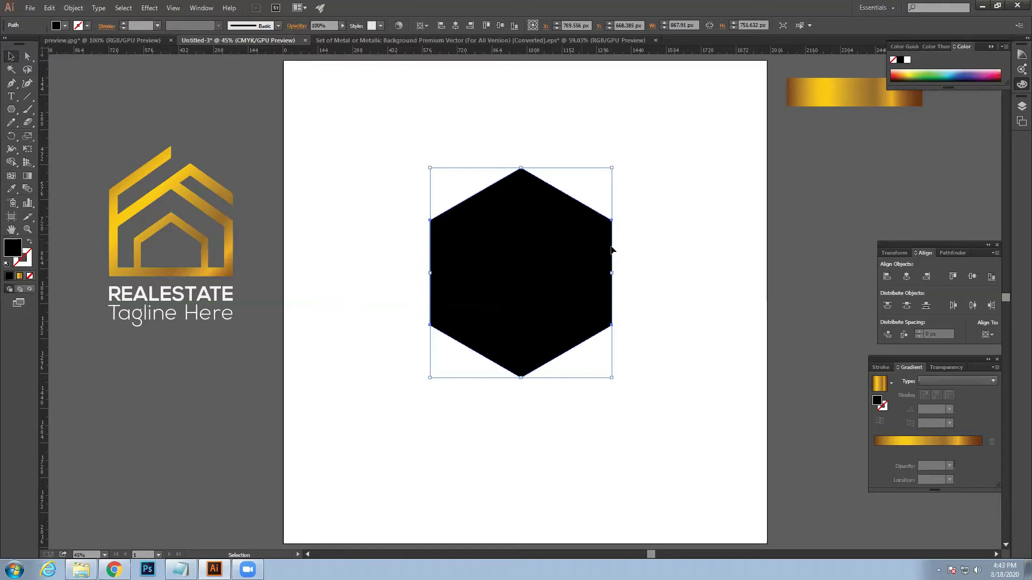
left_click_drag(612, 272, 594, 275)
left_click(641, 276)
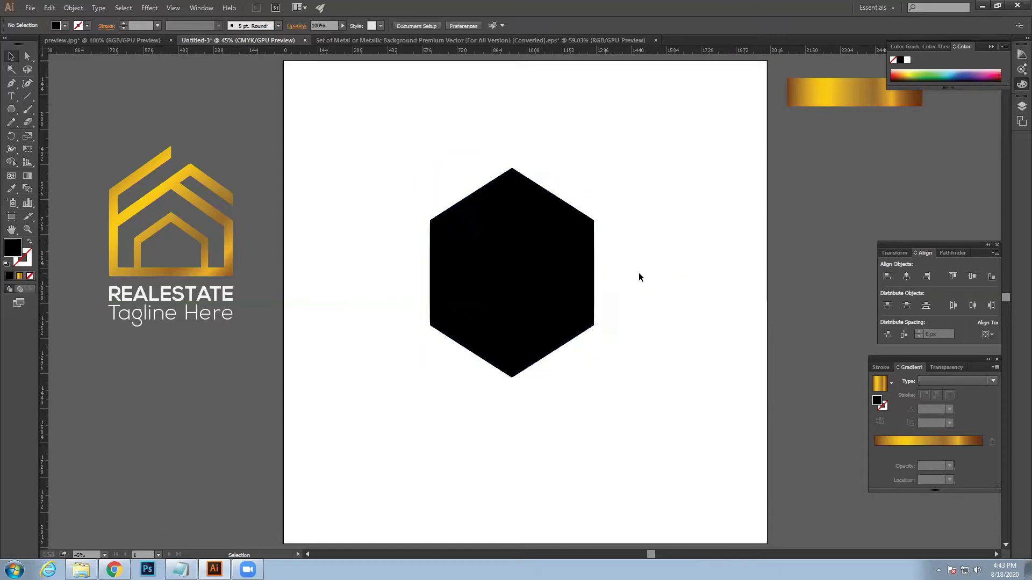
Step: Duplicate the narrowed black hexagon and place the copy beside the original on its right
left_click(550, 257)
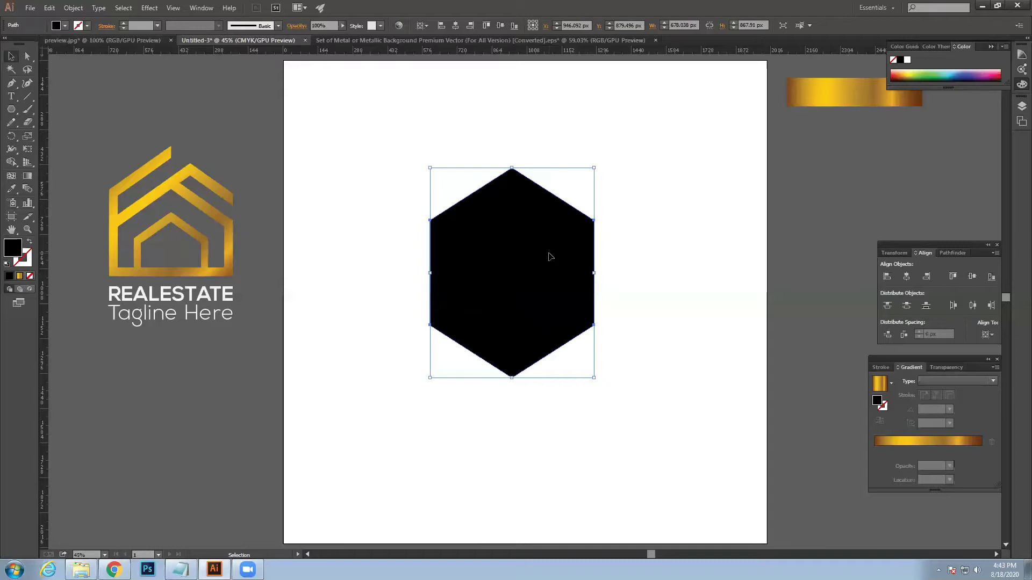
left_click_drag(567, 256, 734, 257)
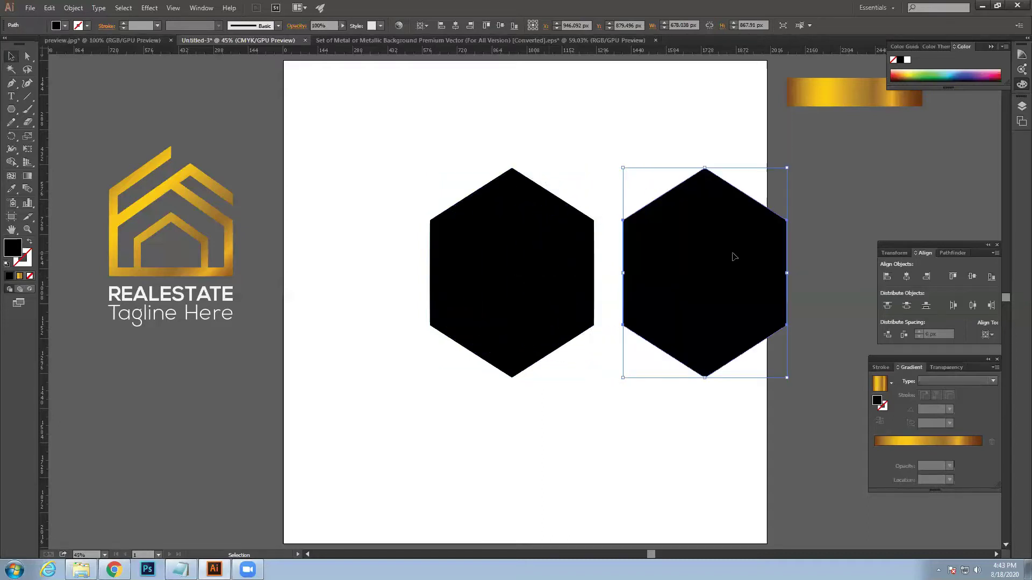
left_click_drag(691, 224, 685, 224)
Step: Give the original hexagon no fill and a red 60 pt stroke
left_click(472, 242)
left_click(65, 26)
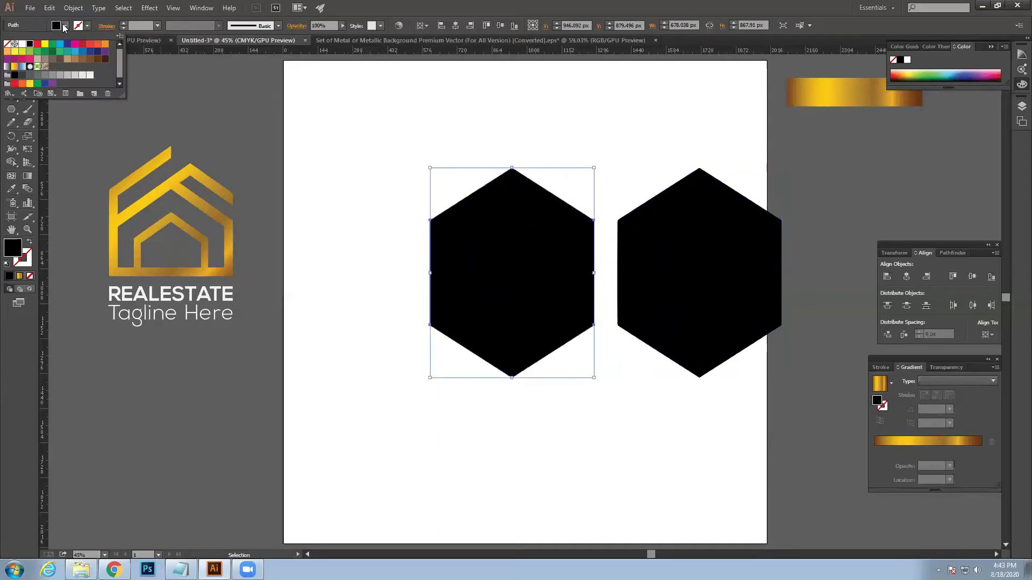
left_click(8, 44)
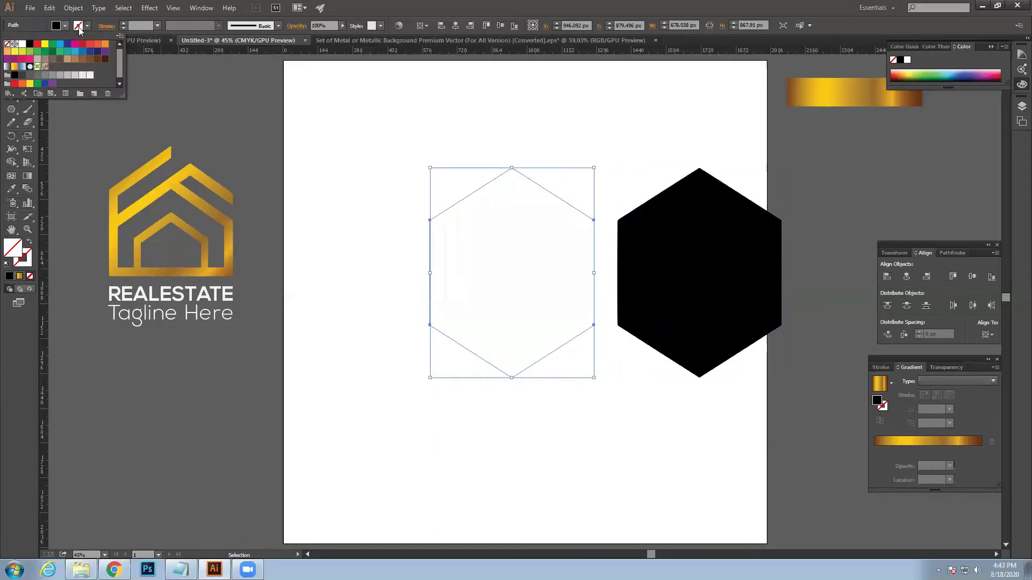
left_click(37, 45)
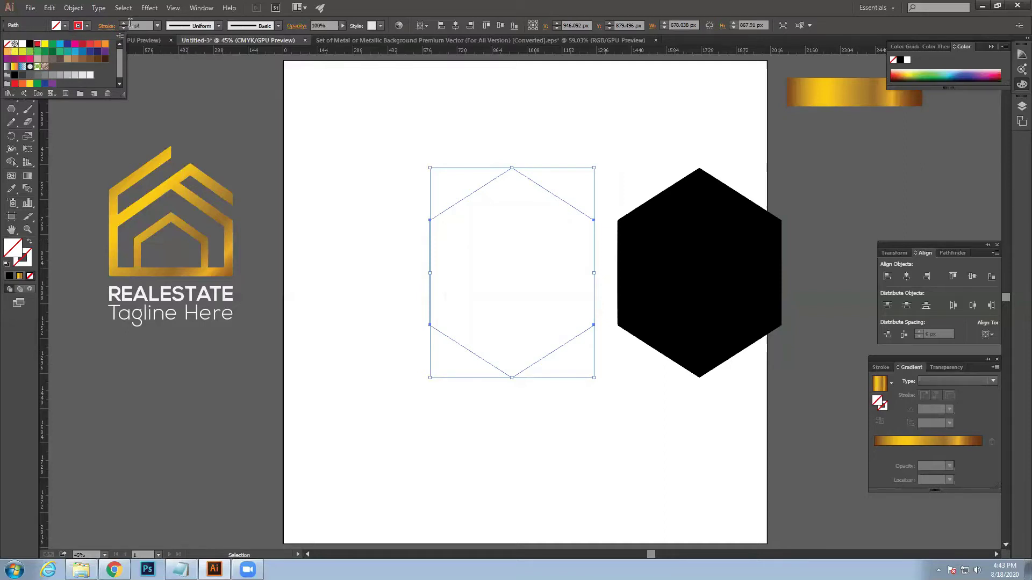
left_click(157, 25)
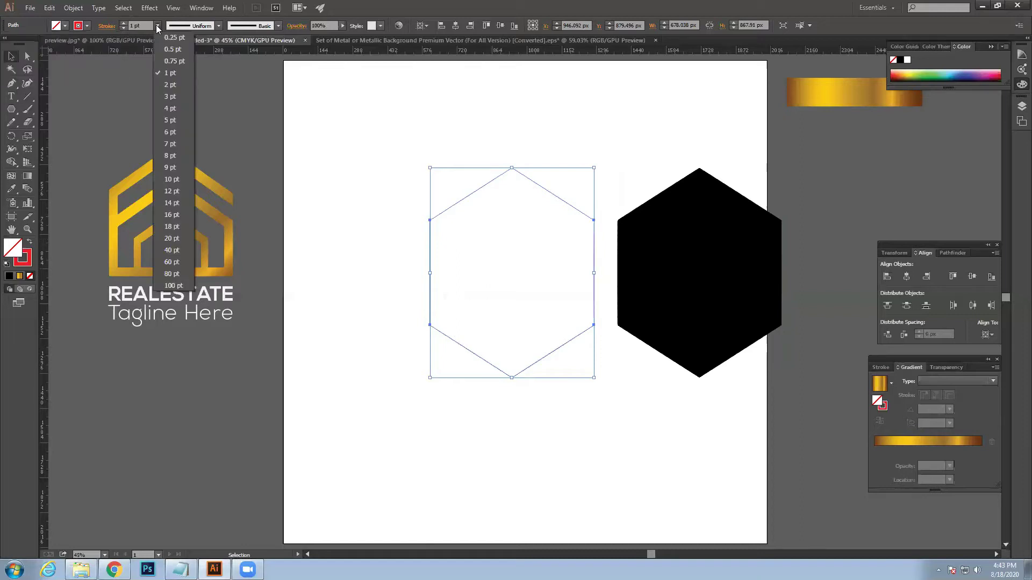
left_click(178, 259)
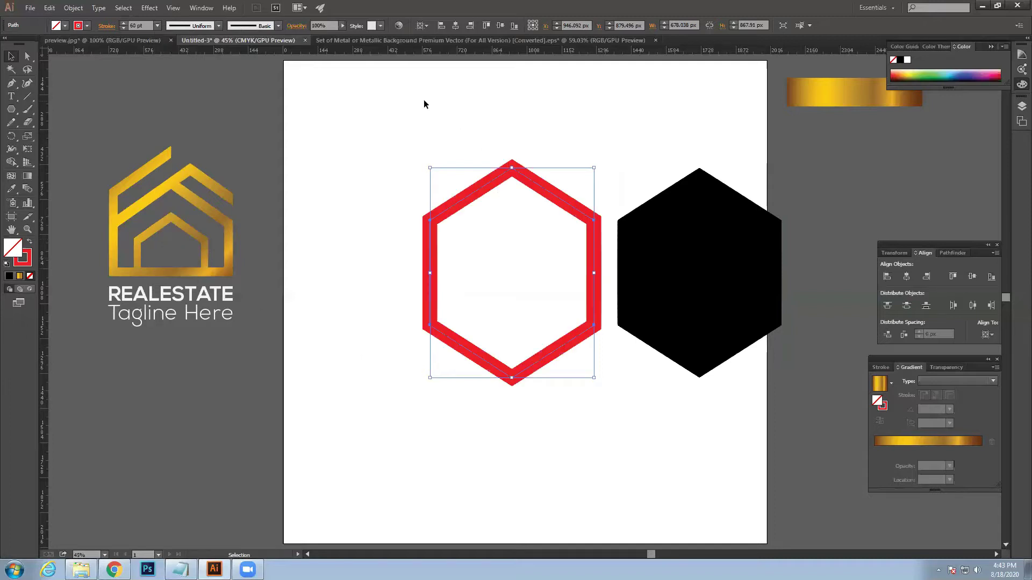
Step: Expand the smaller hexagon's red stroke into a filled shape
left_click(73, 7)
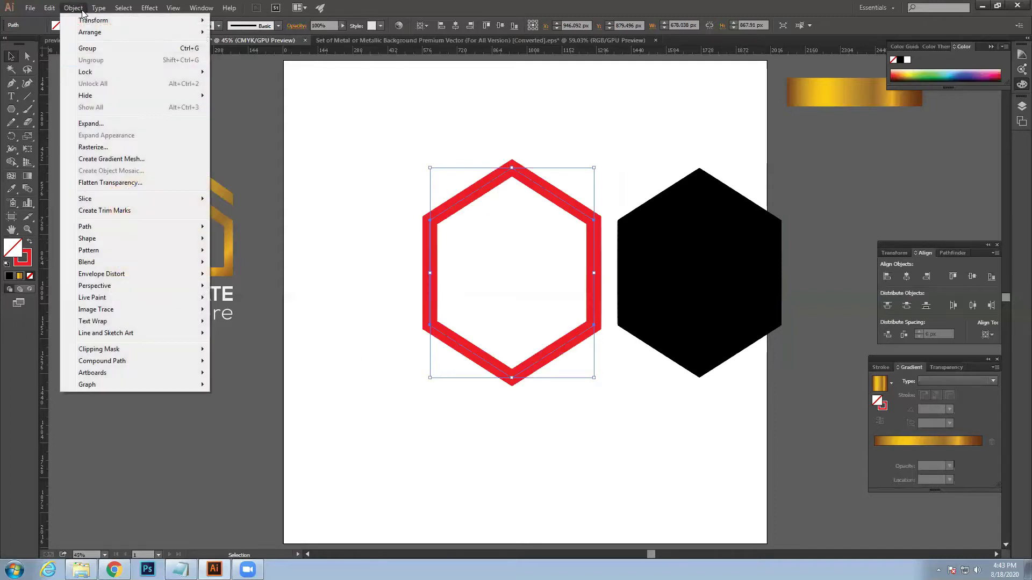
left_click(91, 124)
left_click(477, 339)
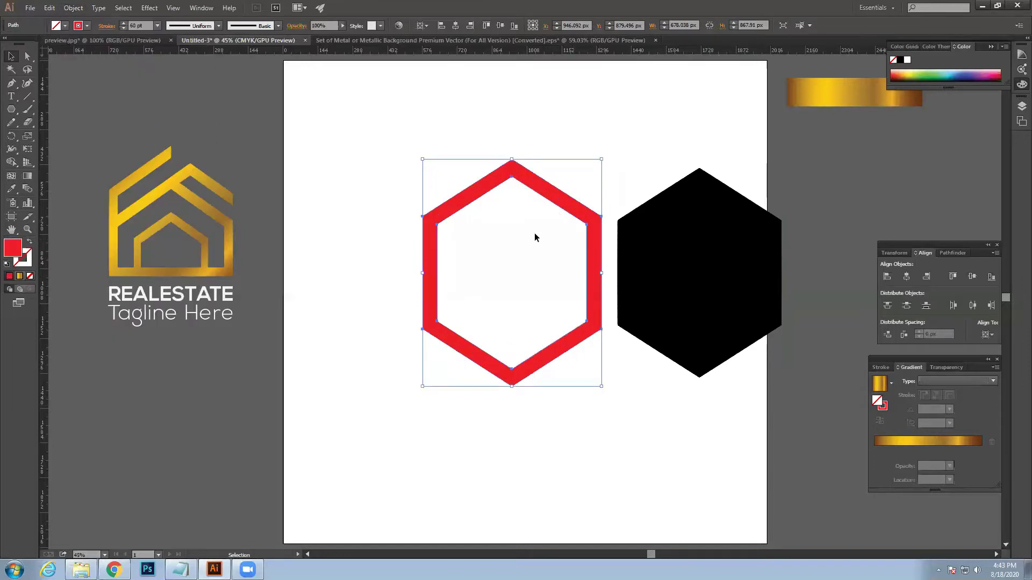
Step: Enlarge the black hexagon copy to about 1003 × 1283 px and move it partly over the red hexagon
left_click(719, 258)
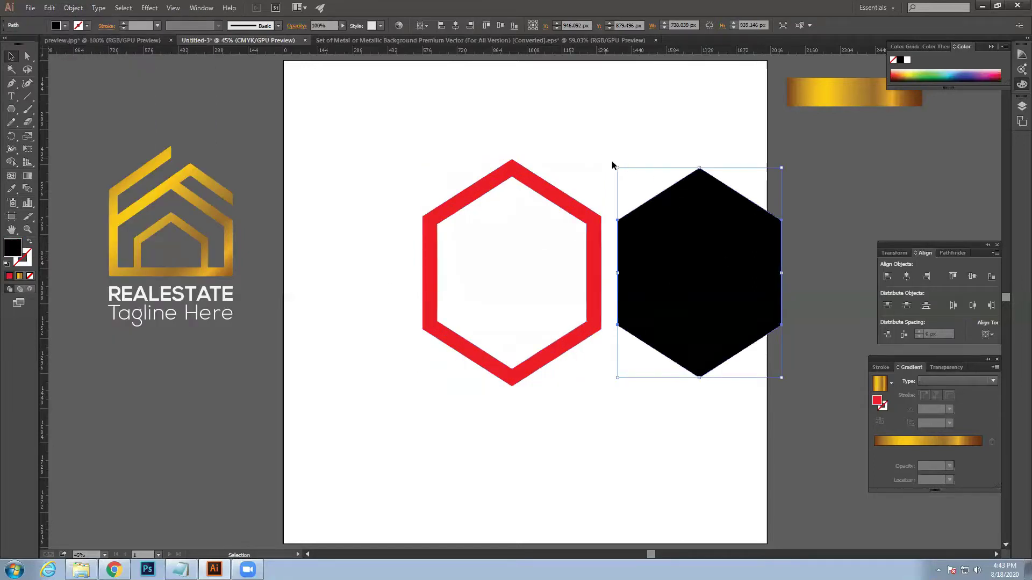
left_click_drag(618, 168, 534, 115)
left_click_drag(733, 254, 666, 248)
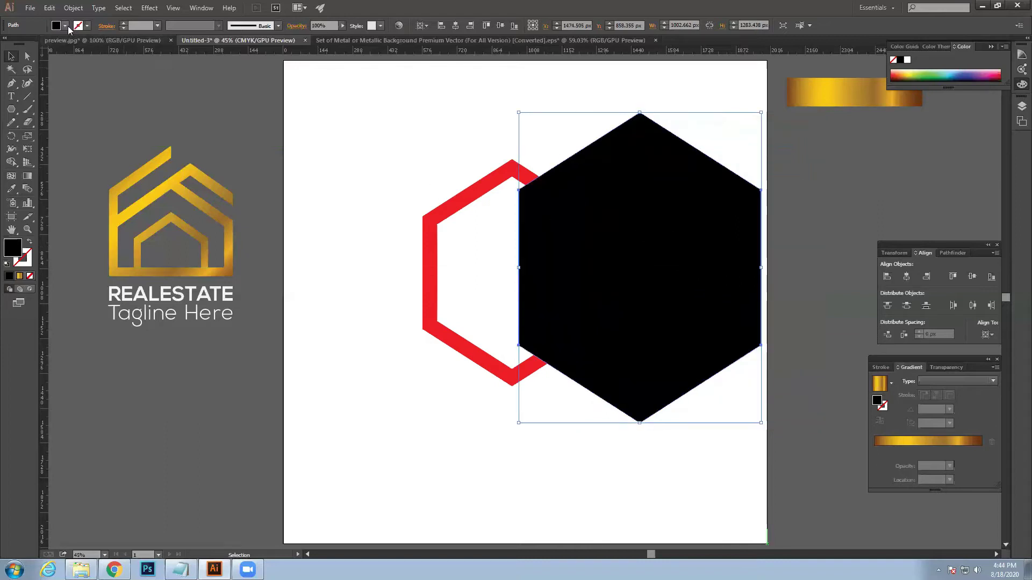
Step: Remove the large hexagon's fill and apply a red 60 pt stroke to it
left_click(66, 26)
left_click(7, 44)
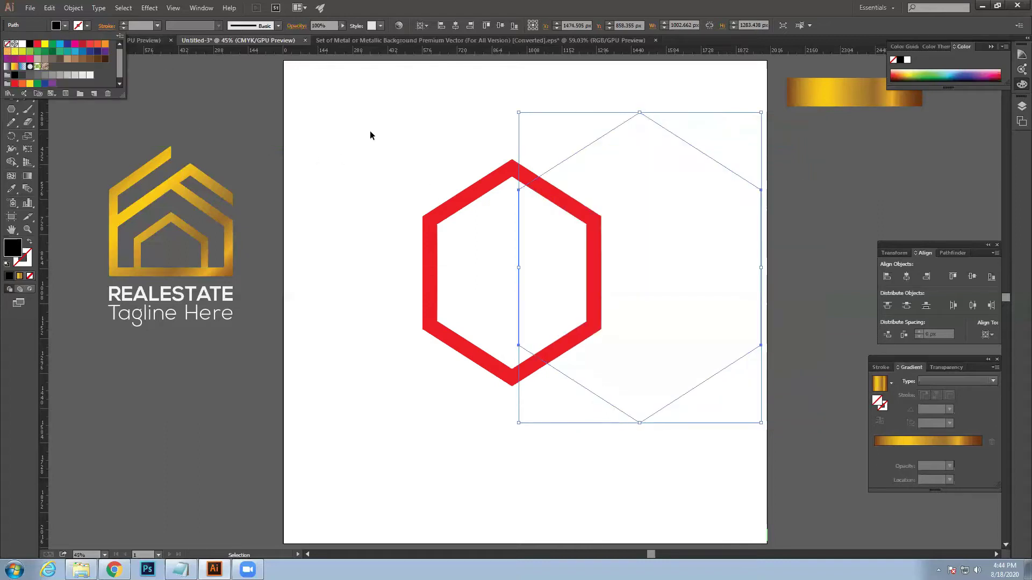
left_click(86, 26)
left_click(85, 26)
left_click(37, 44)
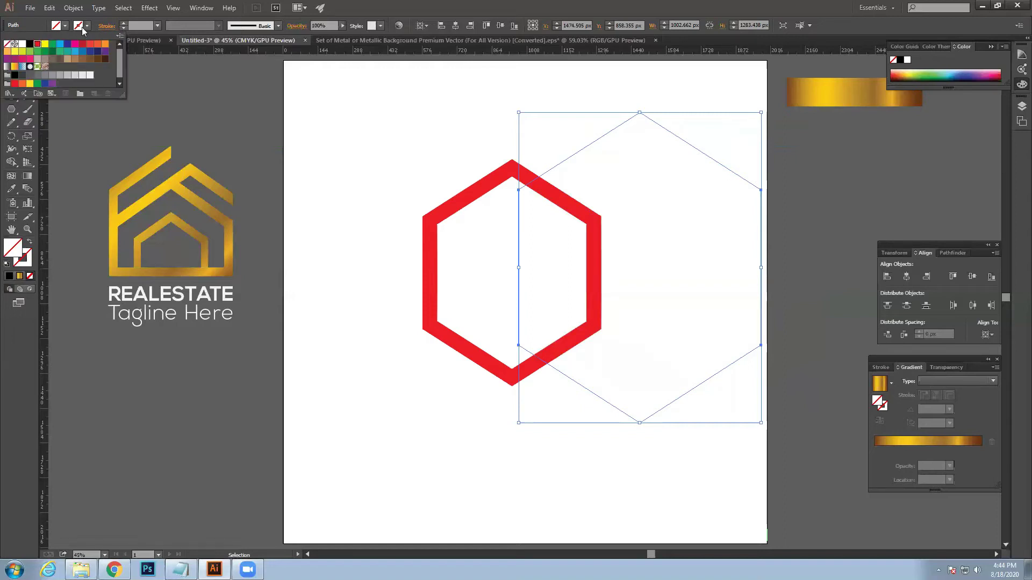
left_click(157, 26)
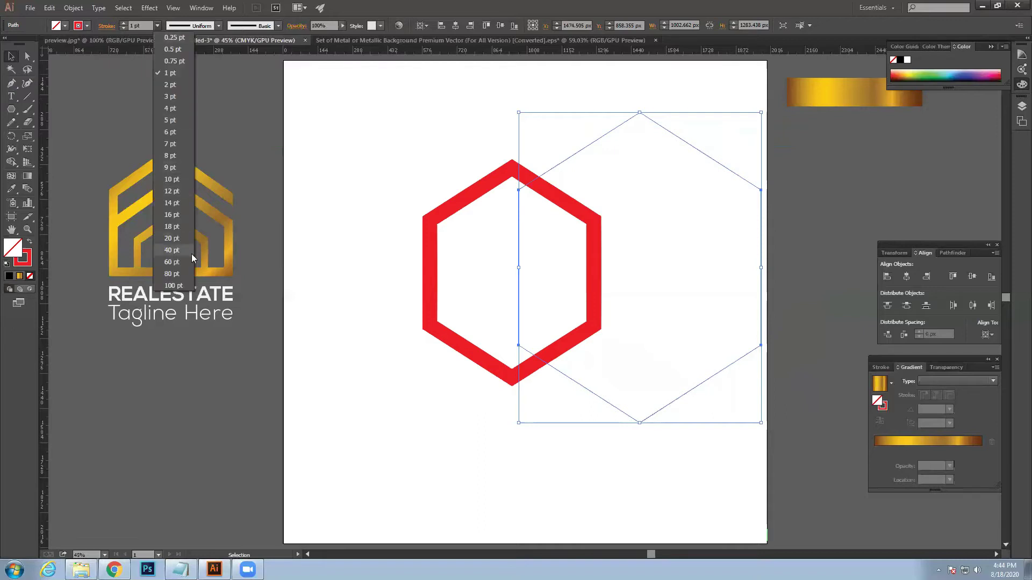
left_click(171, 262)
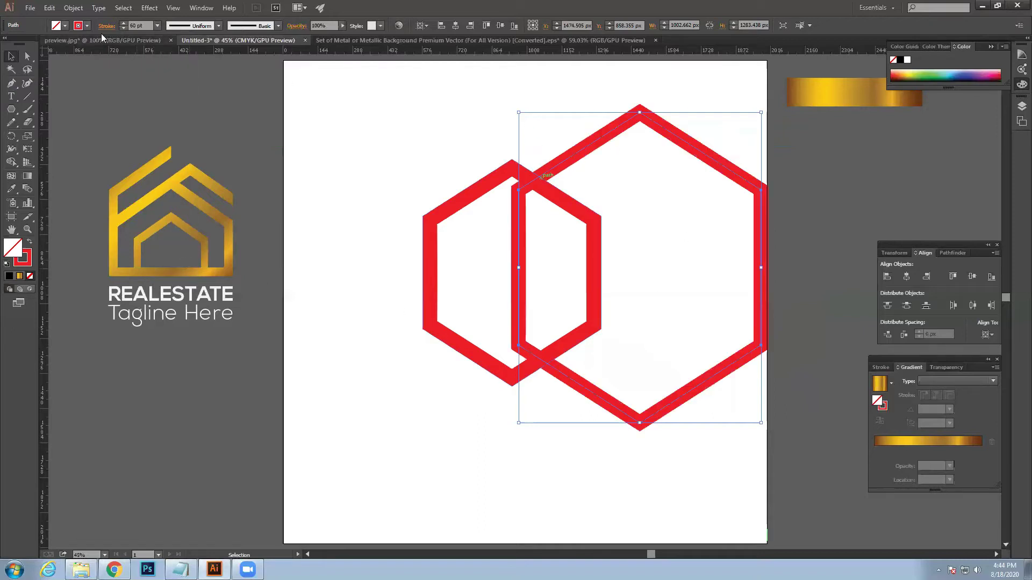
Step: Expand the large hexagon's red outline into a filled shape
left_click(73, 7)
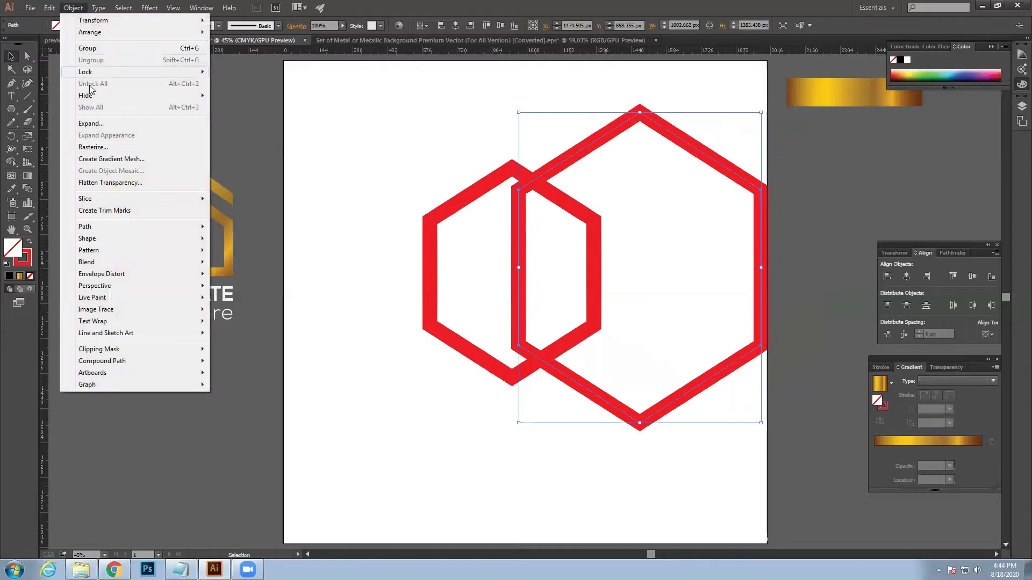
left_click(92, 123)
left_click(490, 344)
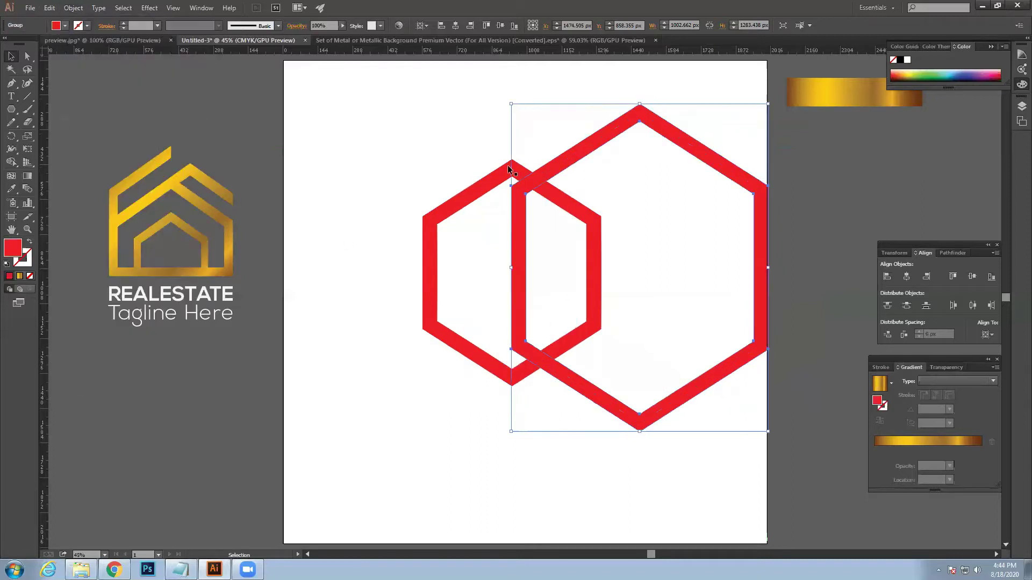
Step: Align the two red hexagons to each other by their horizontal and vertical centers
left_click_drag(387, 129, 585, 271)
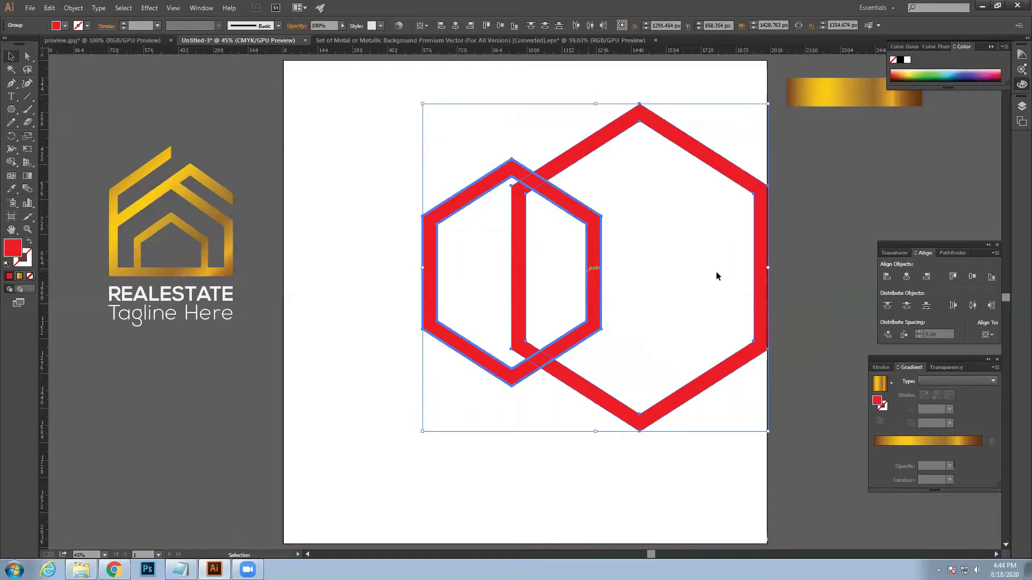
left_click(906, 277)
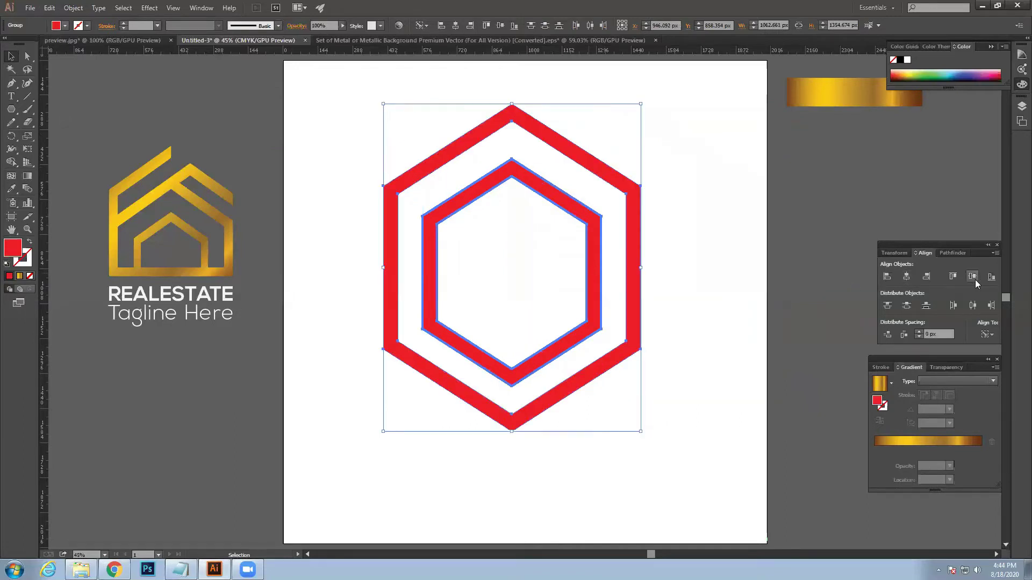
left_click(973, 278)
left_click(797, 277)
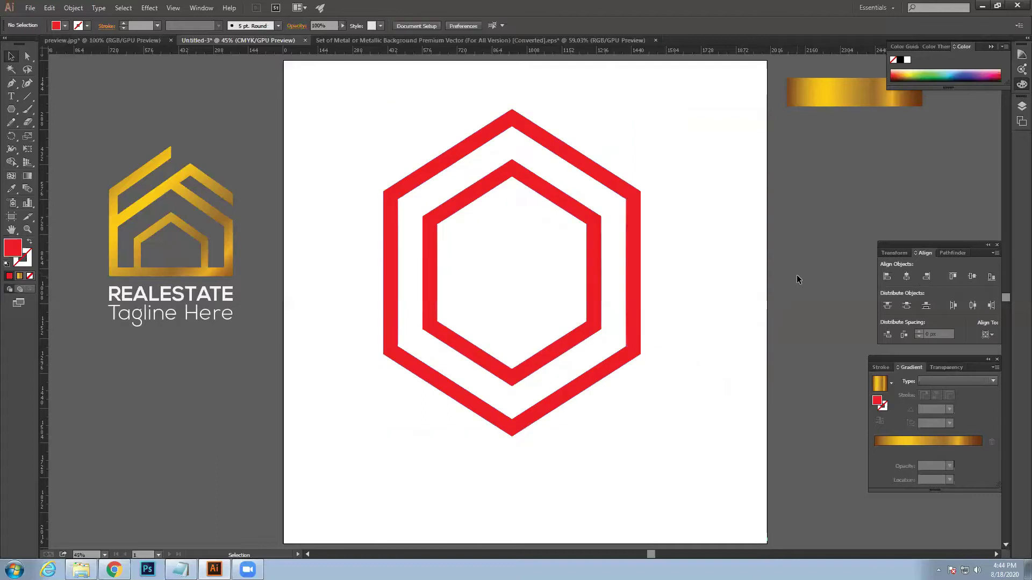
Step: Duplicate the outer red hexagon straight up by about 211 px
scroll(756, 310, "up", 1)
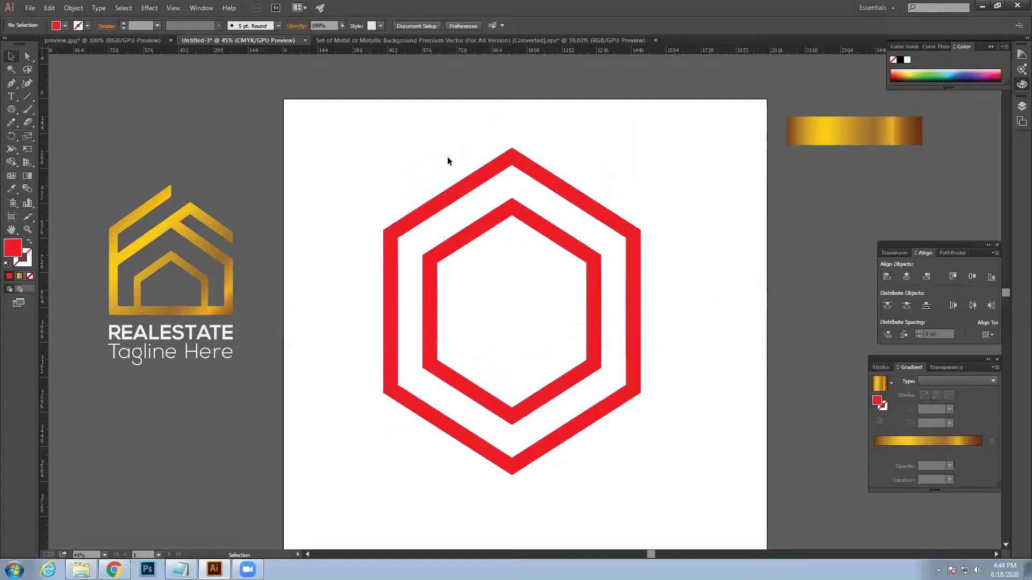
left_click(449, 189)
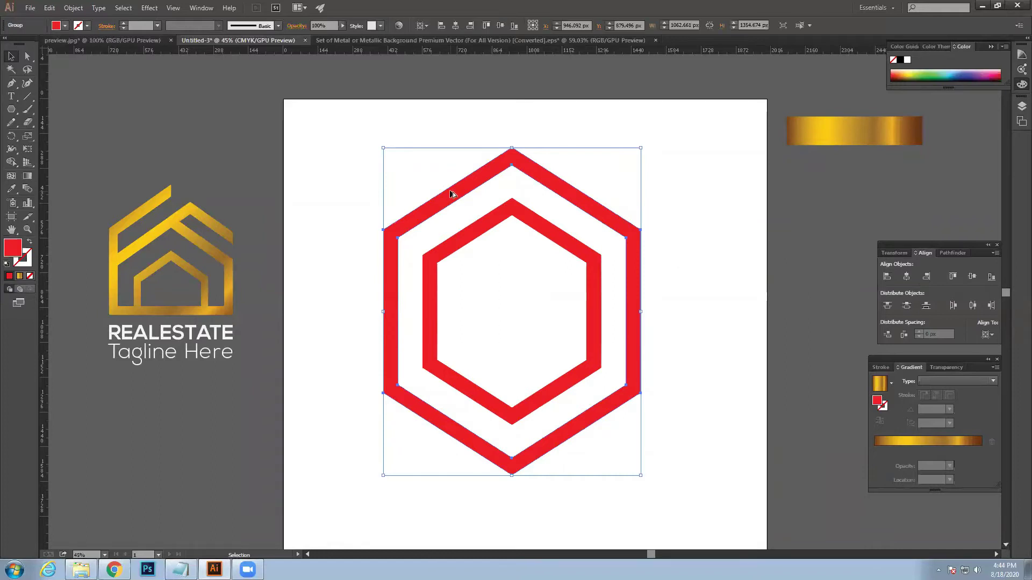
left_click_drag(450, 190, 450, 142)
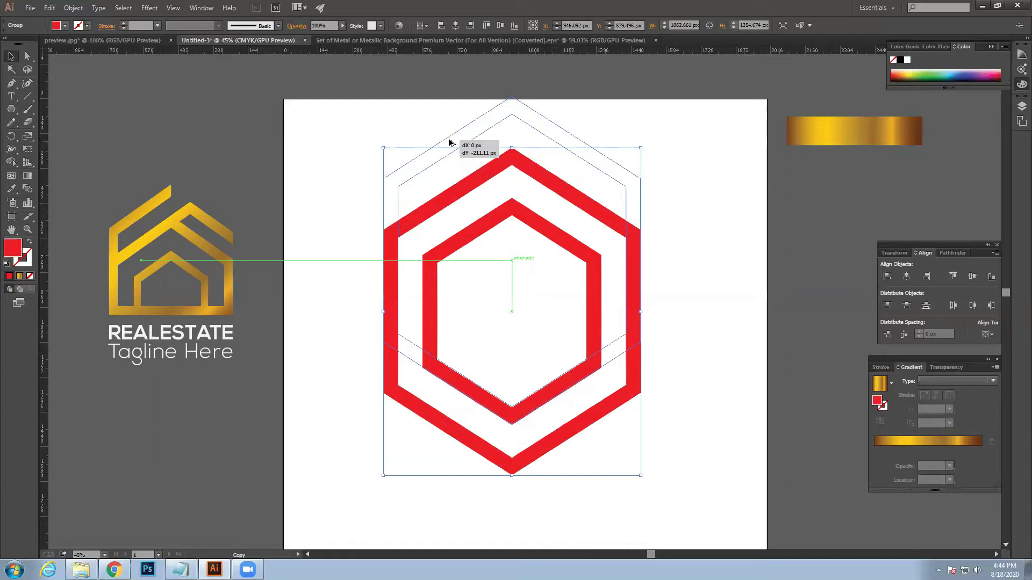
key("shift")
left_click_drag(449, 142, 450, 142)
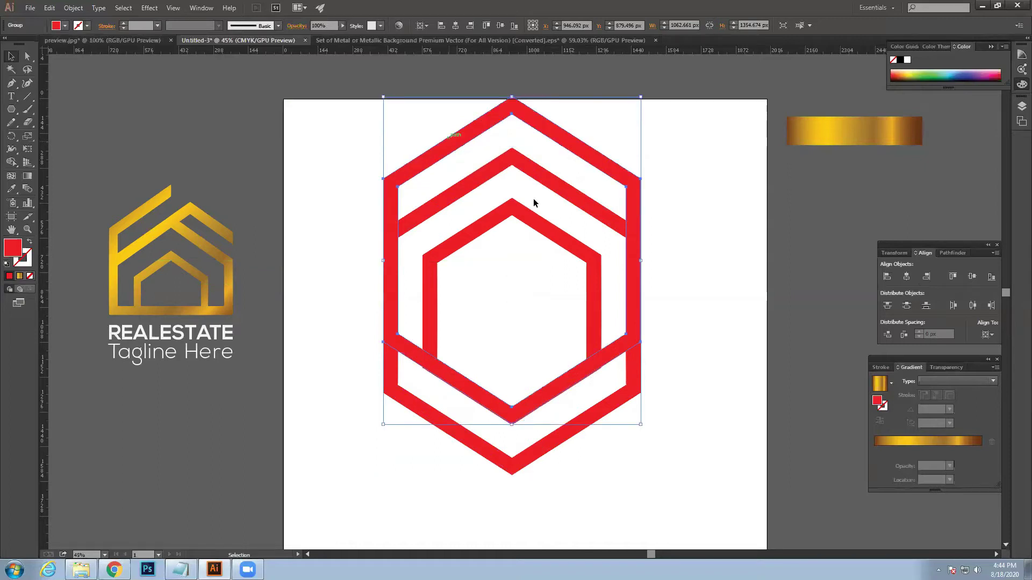
left_click(722, 340)
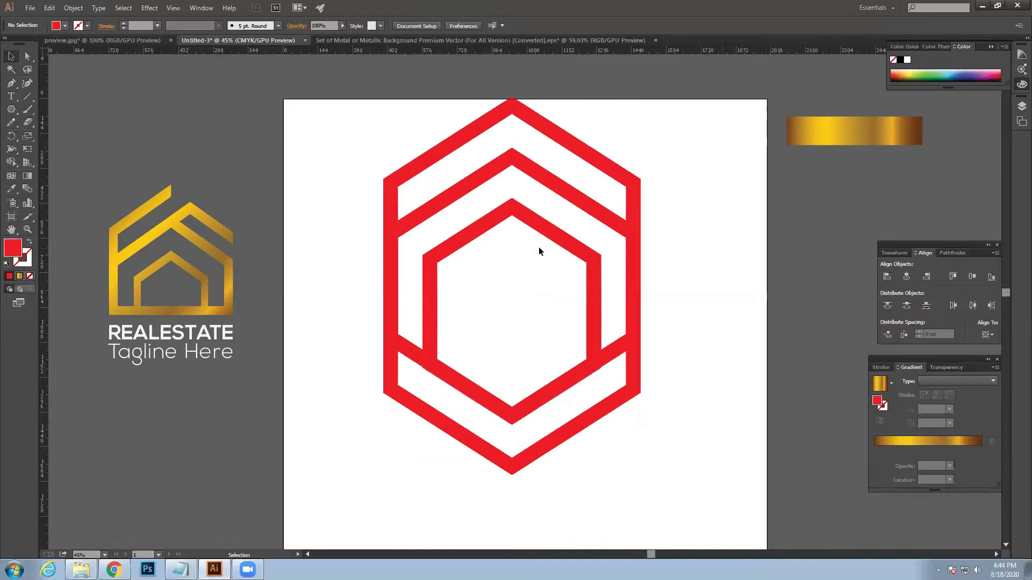
Step: Move all three red hexagons down together so they sit within the artboard
left_click_drag(430, 135, 537, 317)
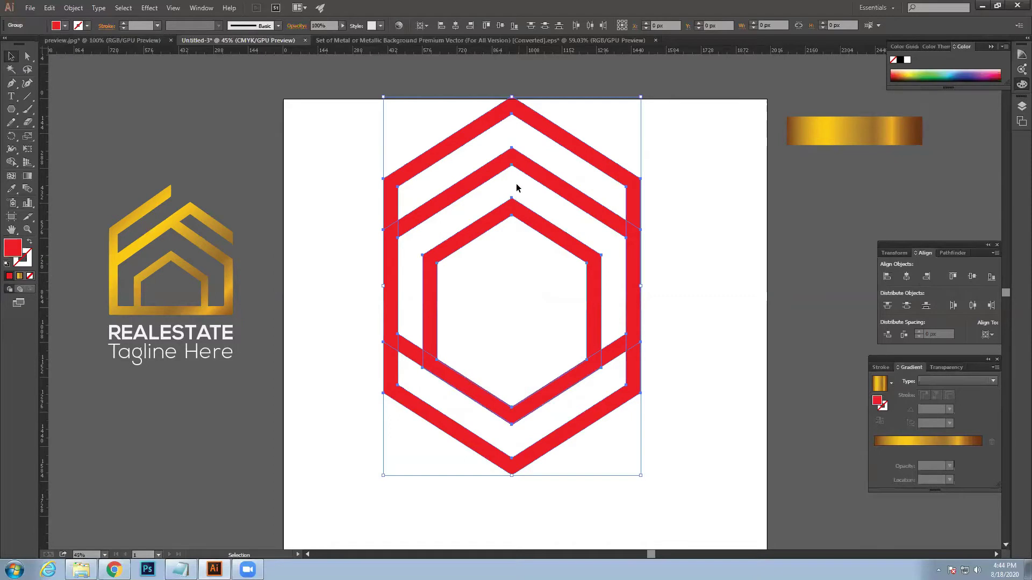
left_click_drag(514, 166, 520, 218)
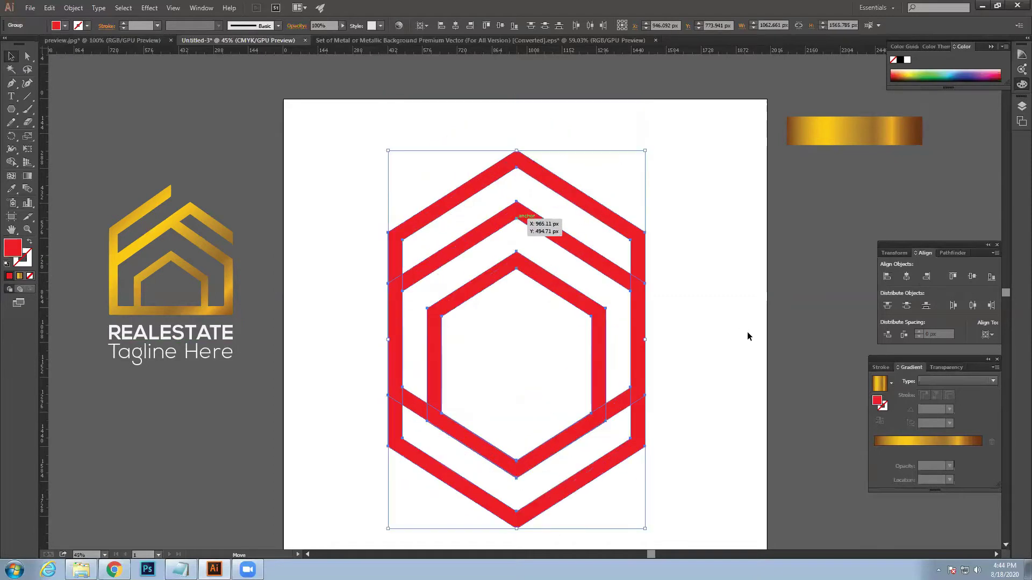
left_click(738, 345)
Step: Trace a closed Pen shape over the upper hexagon's left side and left roof slope, ending with an angled cut just before the apex
scroll(738, 344, "down", 2)
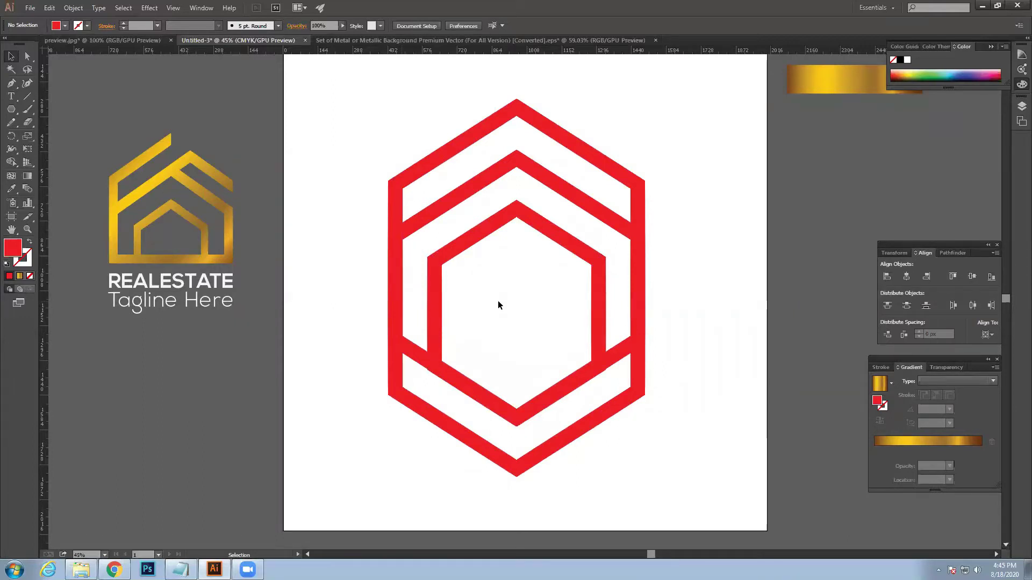
scroll(534, 356, "up", 5)
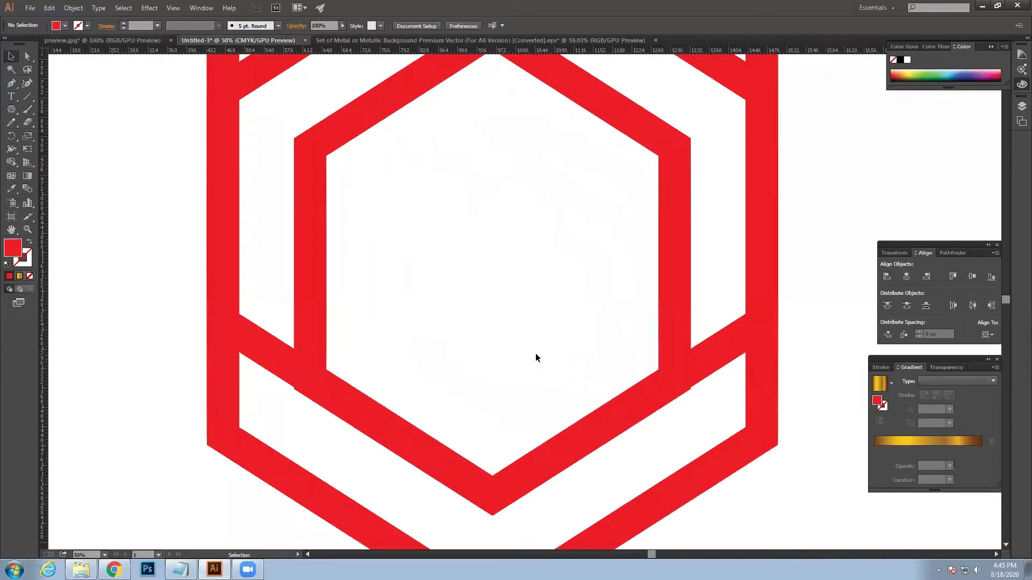
scroll(535, 353, "up", 2)
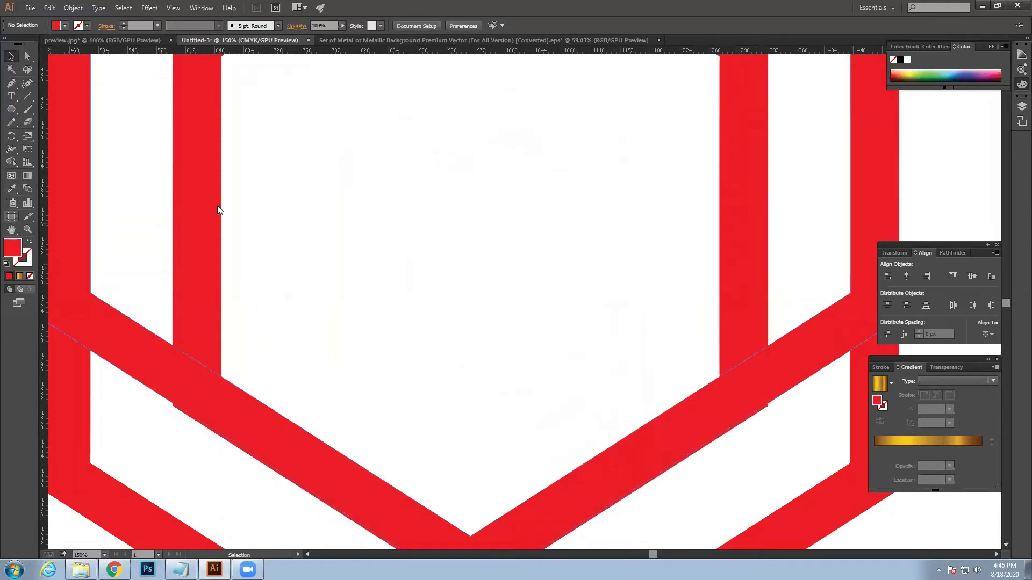
left_click(11, 229)
left_click_drag(250, 209, 501, 463)
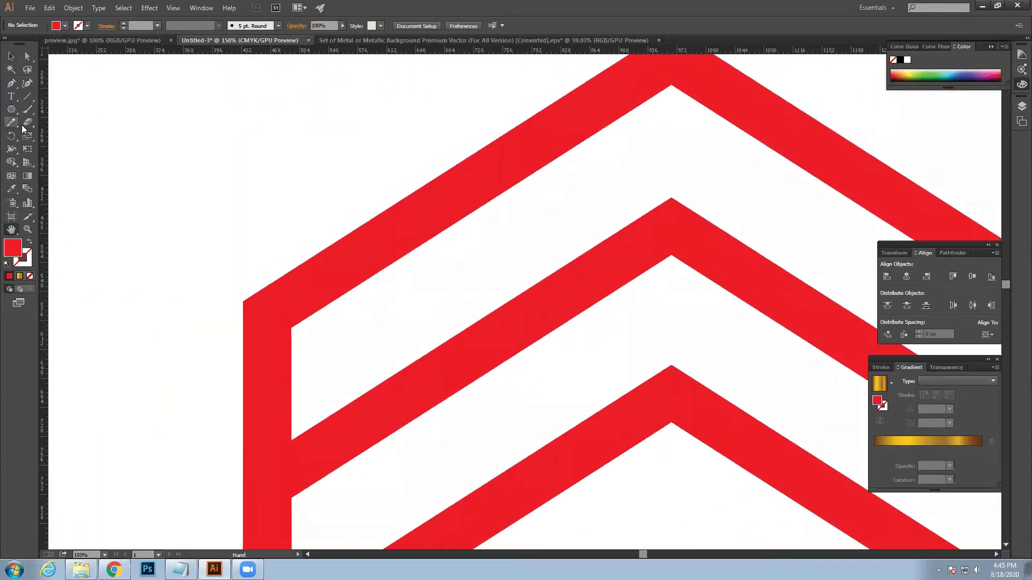
scroll(408, 374, "up", 1)
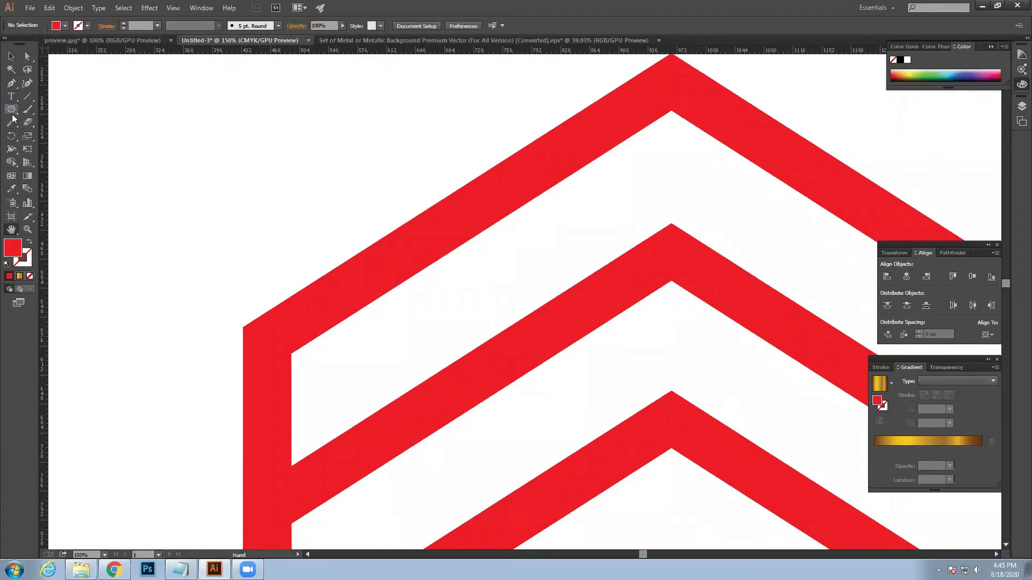
left_click(9, 87)
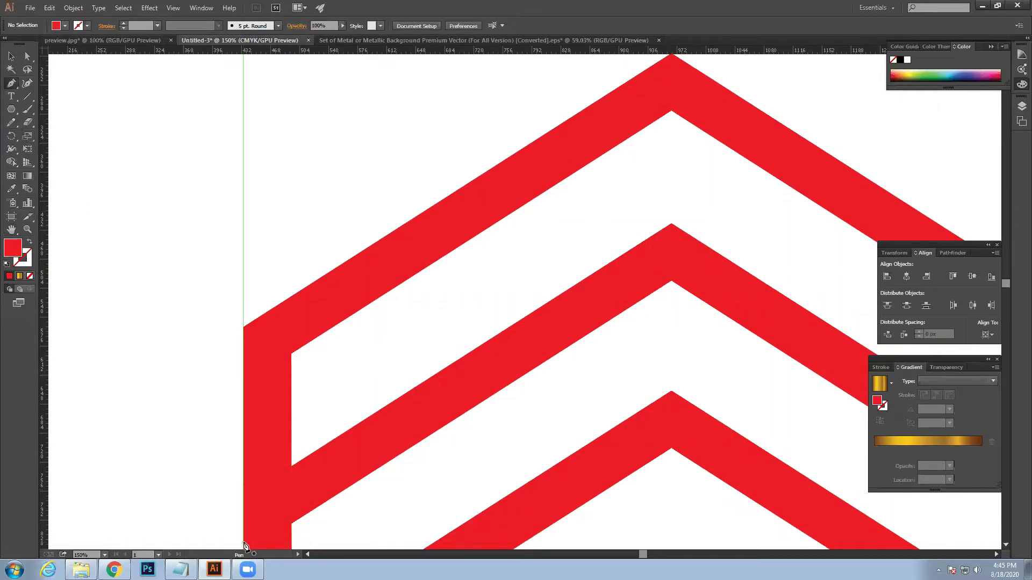
left_click(243, 542)
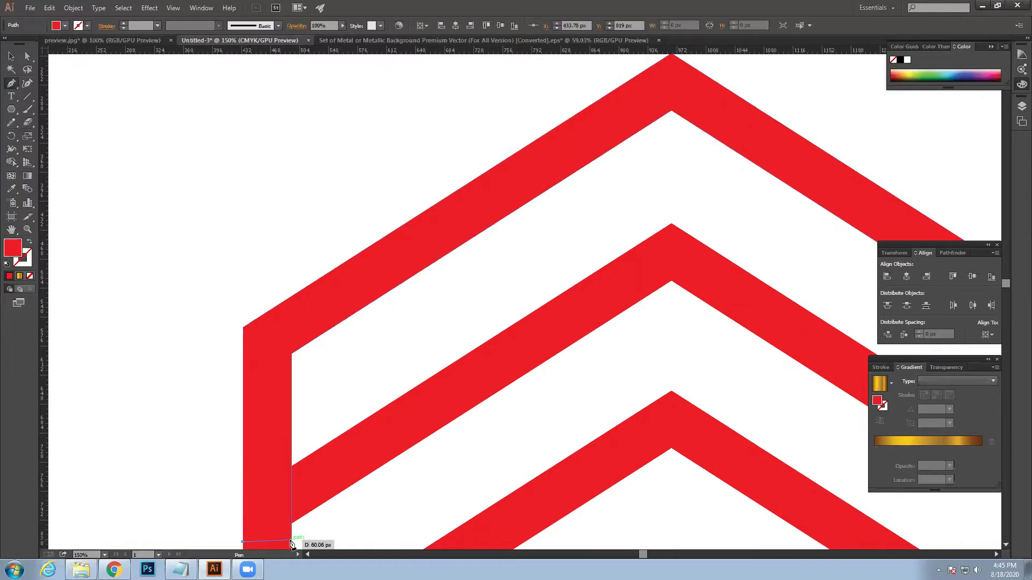
left_click(292, 543)
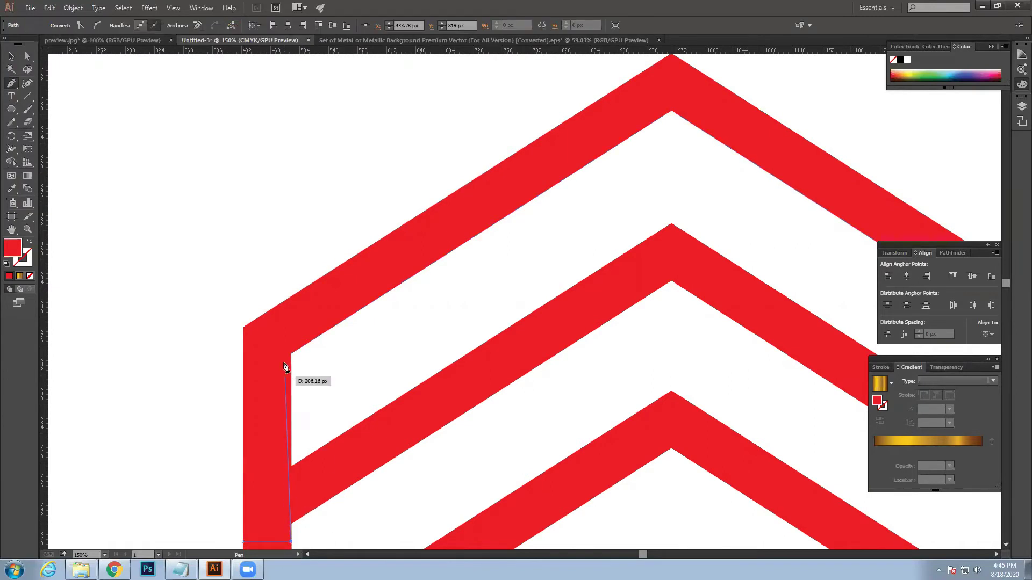
left_click(292, 354)
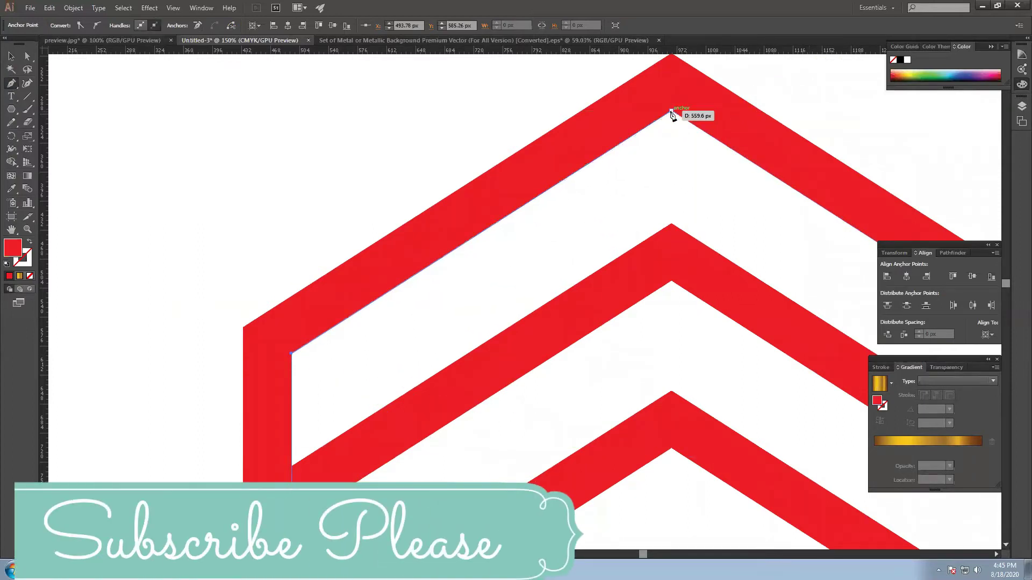
left_click(671, 111)
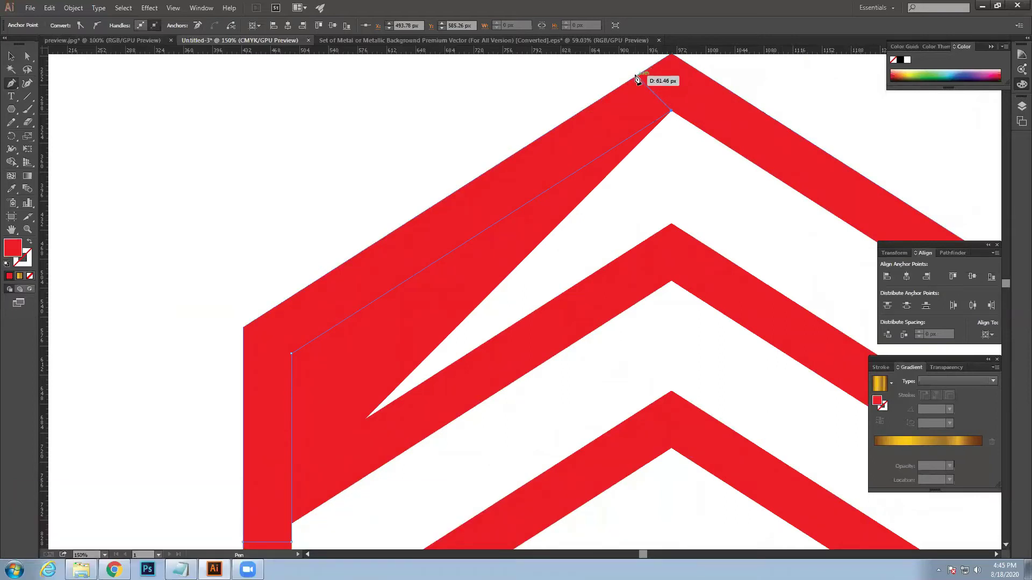
left_click(630, 79)
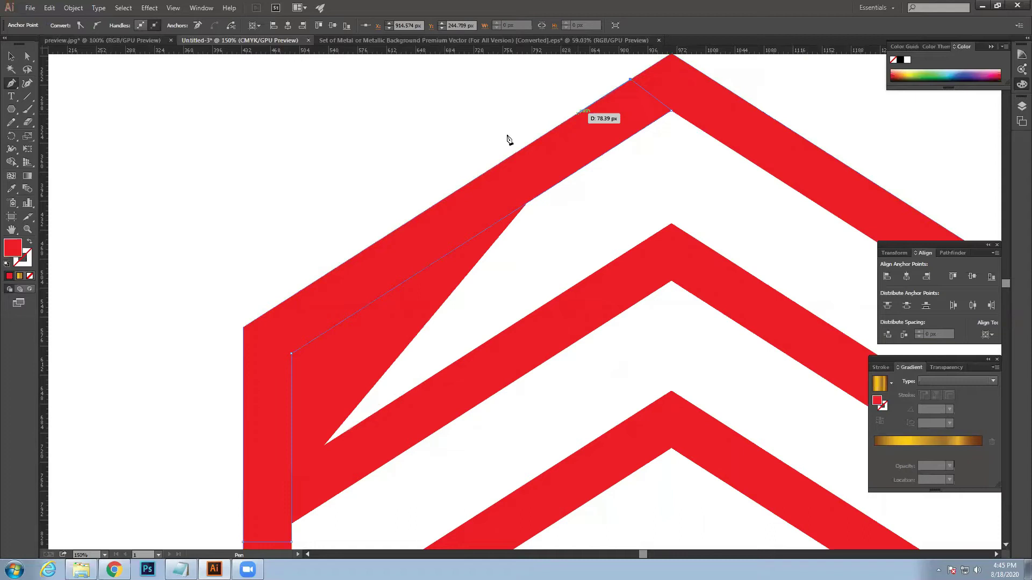
left_click(244, 328)
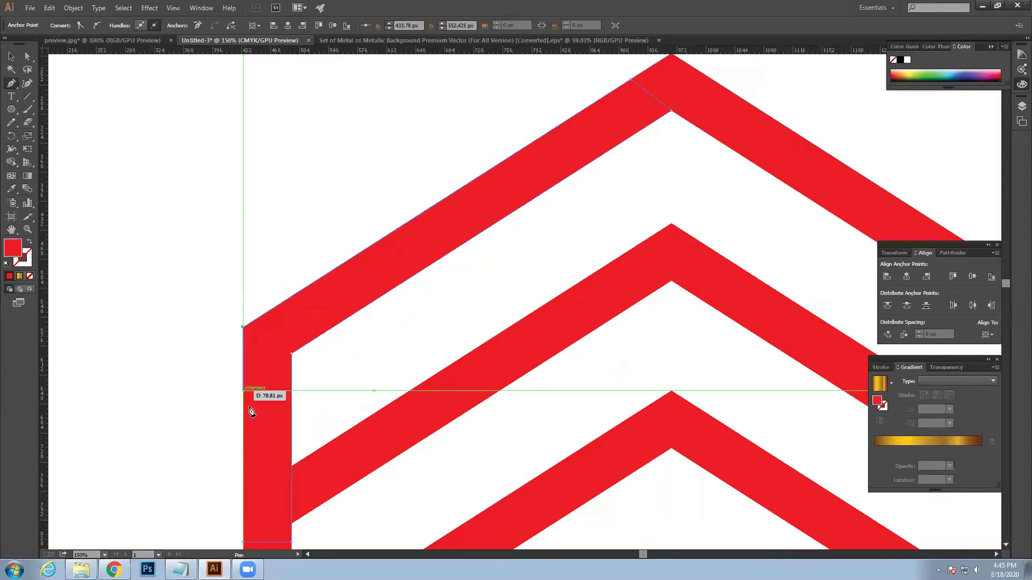
scroll(250, 411, "down", 2)
left_click(244, 491)
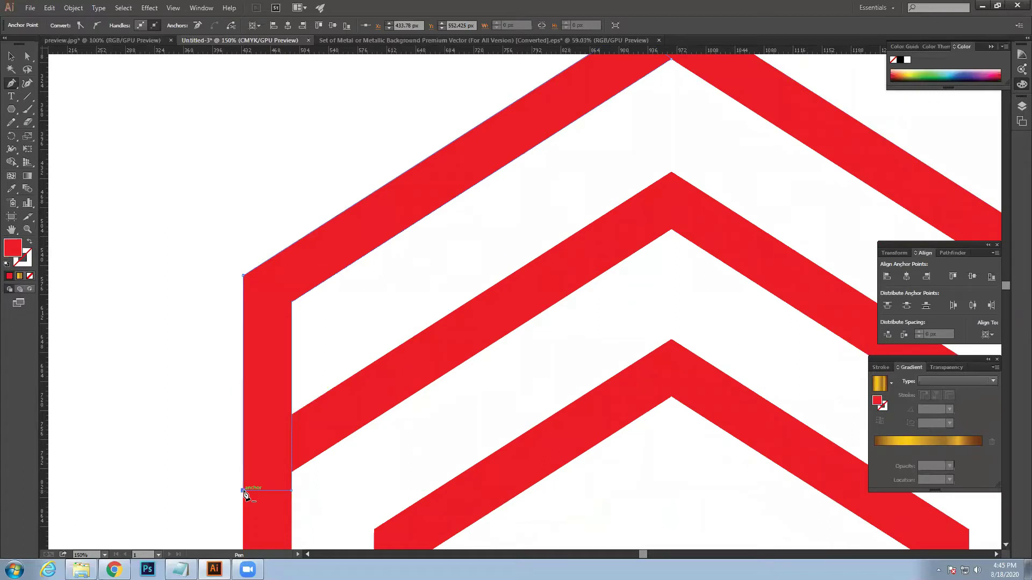
left_click(12, 57)
Step: Move the upper large hexagon to about X 1113, Y 1006 px, so its left slope overlaps the middle hexagon's left roof slope
scroll(747, 150, "up", 2)
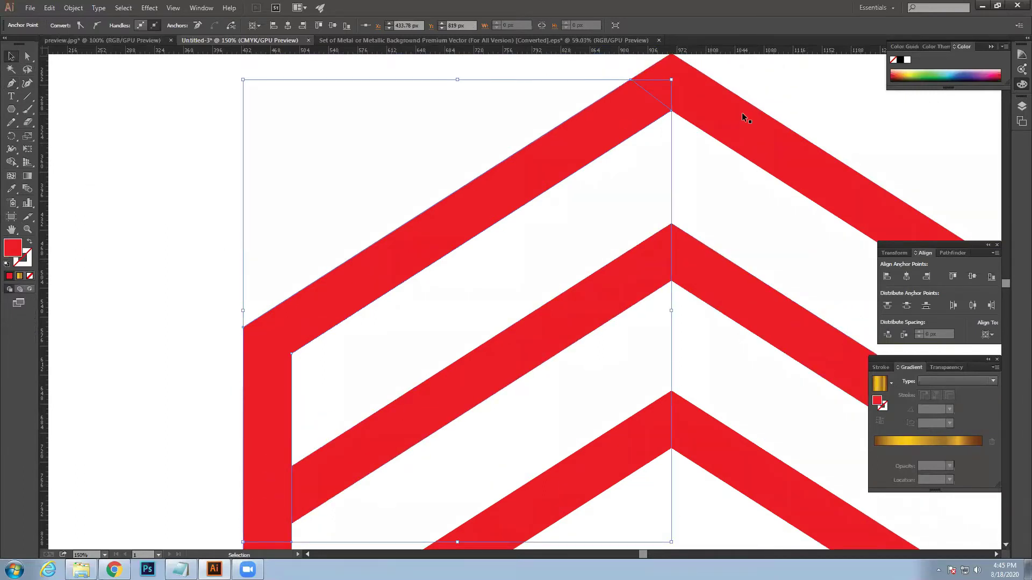
left_click(720, 104)
left_click_drag(720, 104, 871, 161)
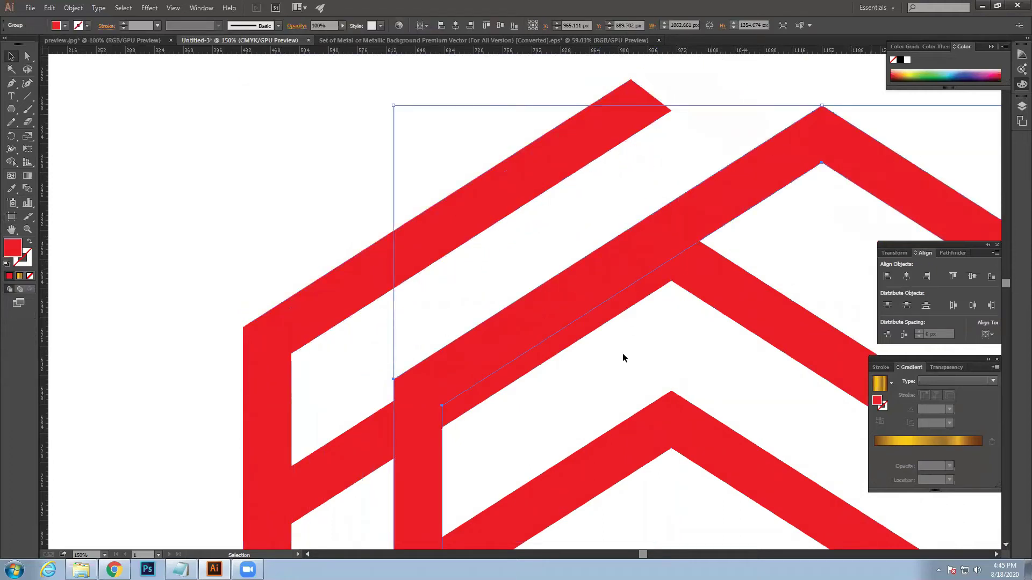
left_click_drag(725, 180, 732, 204)
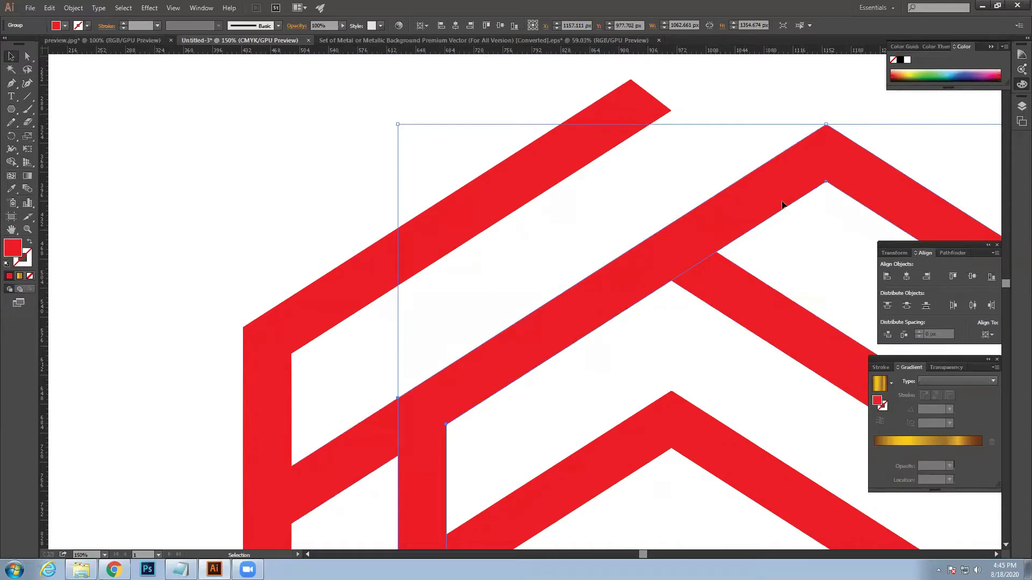
left_click_drag(786, 197, 756, 214)
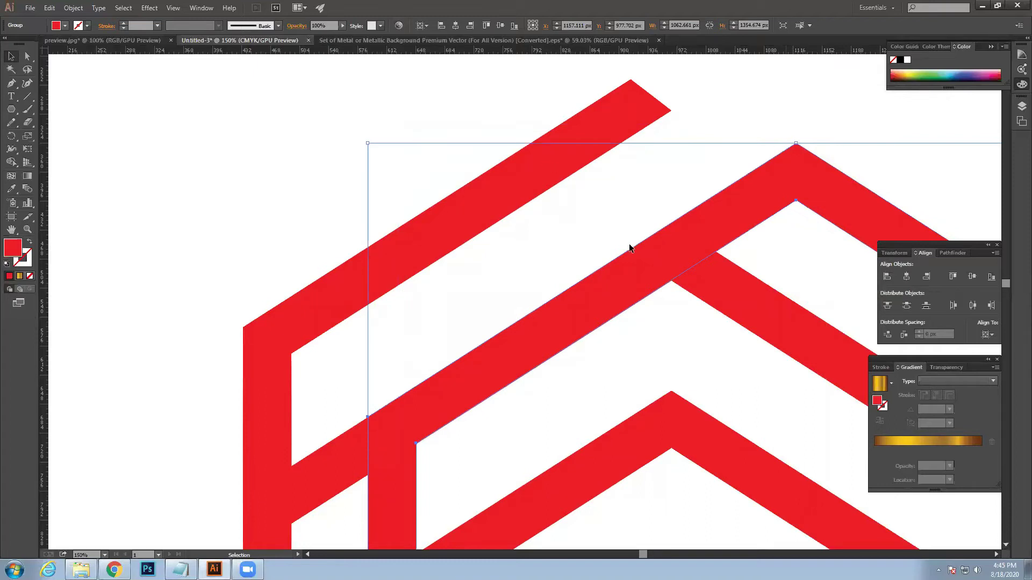
left_click(672, 353)
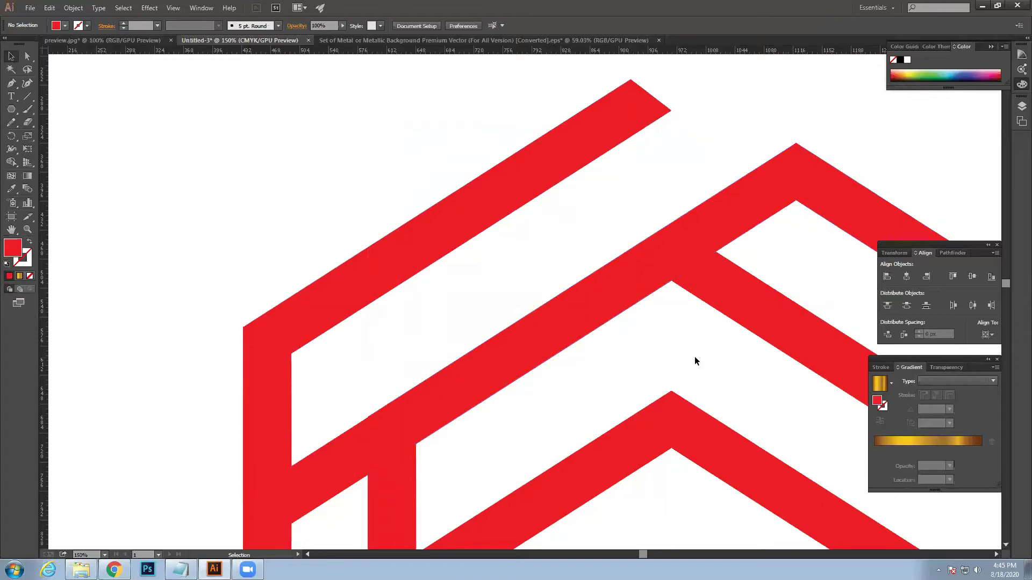
left_click(690, 256)
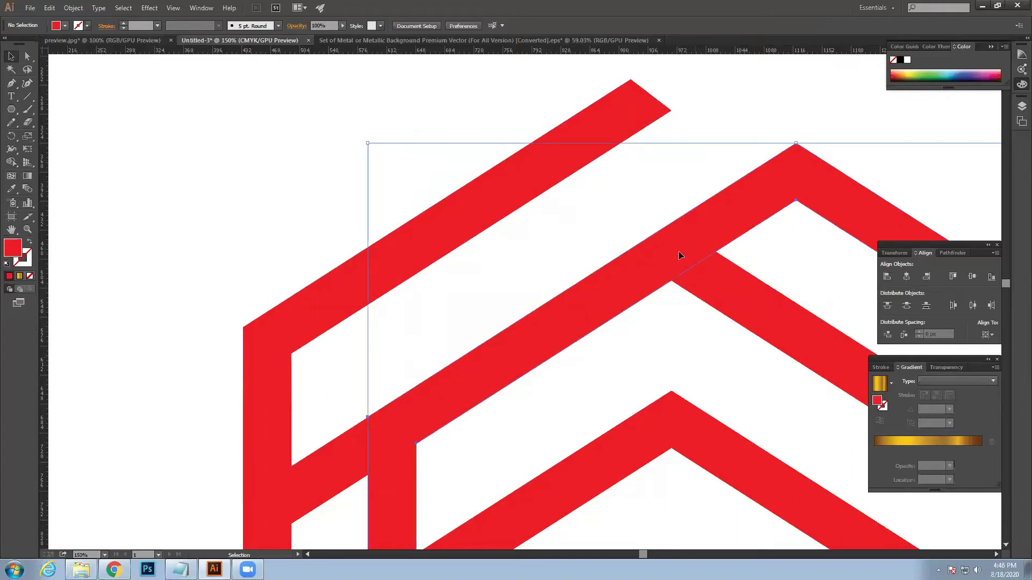
left_click_drag(679, 255, 682, 285)
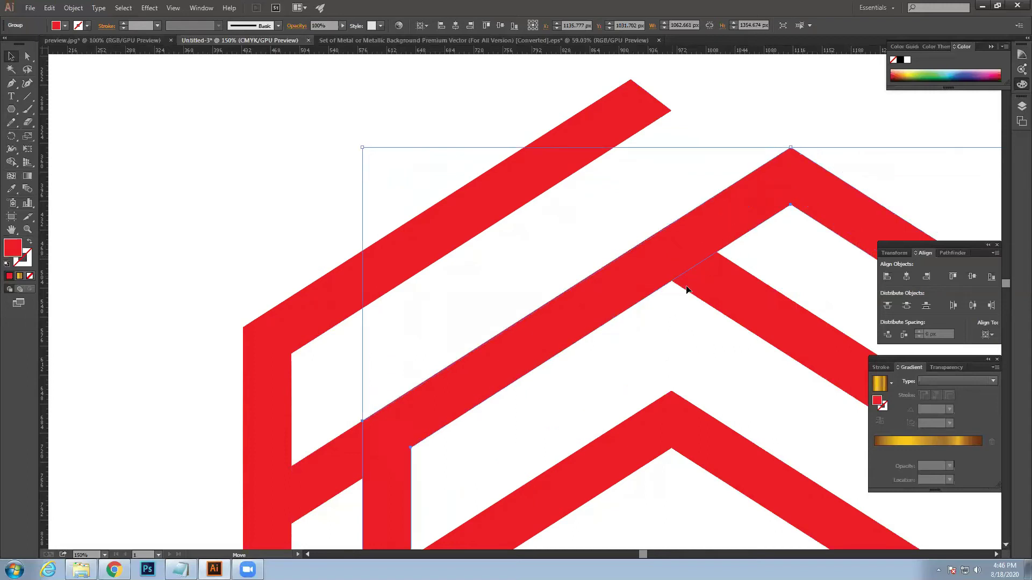
left_click(720, 343)
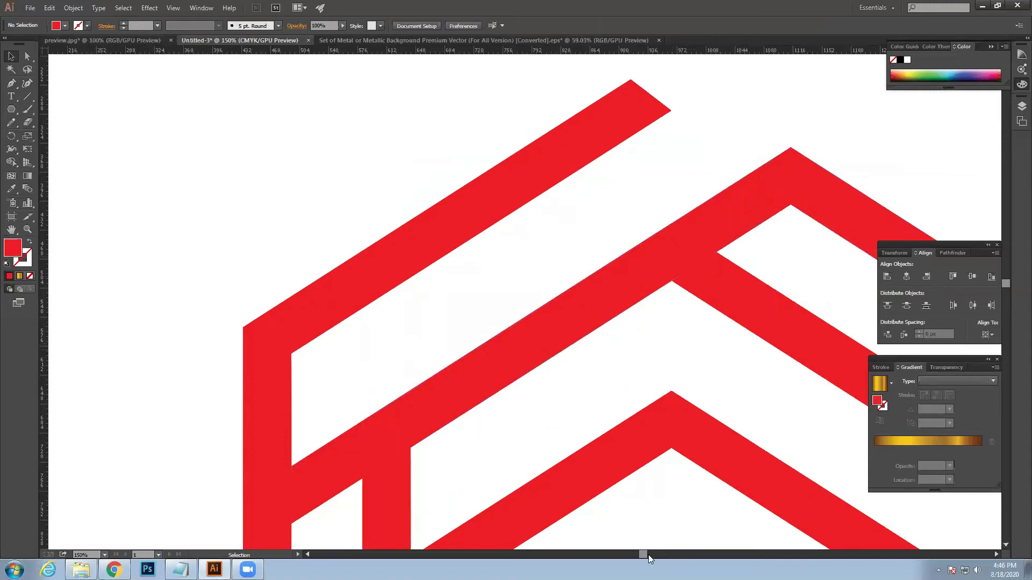
Step: Place a vertical guide at about X 1496 px, along the middle hexagon's outer right edge
left_click_drag(643, 555, 656, 554)
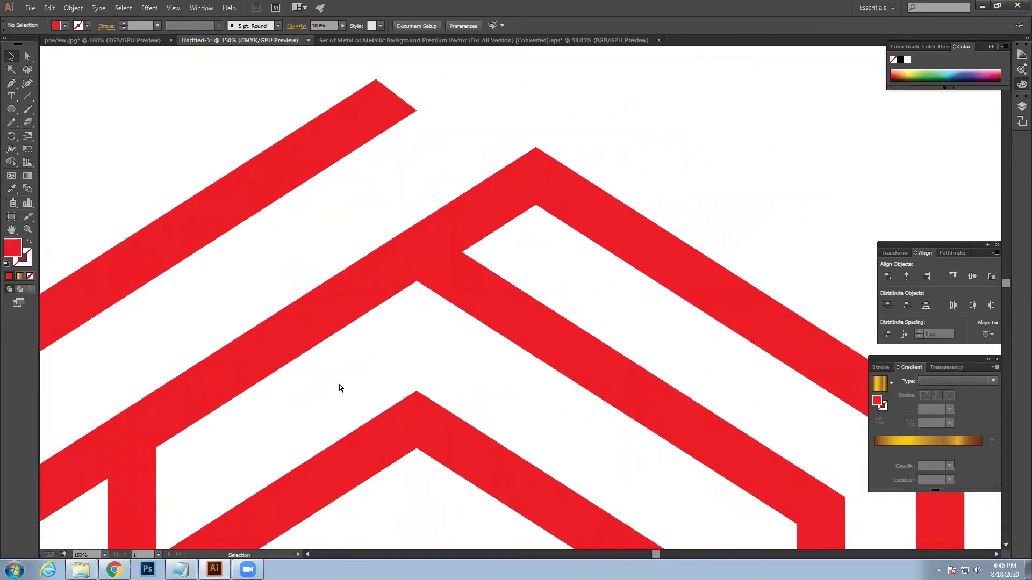
left_click_drag(44, 183, 845, 372)
left_click(846, 372)
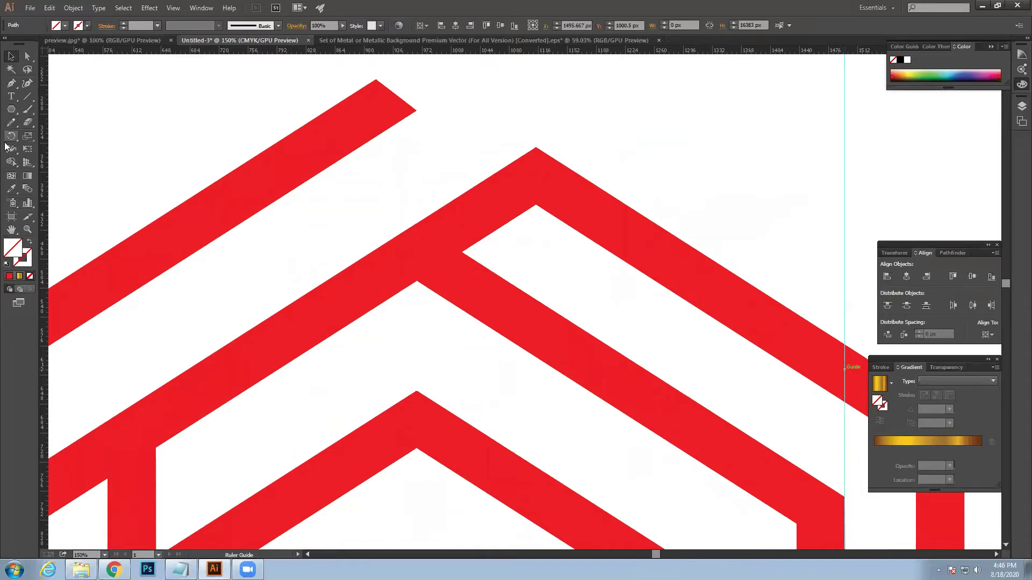
Step: Trace a closed Pen shape over the shifted hexagon's roof, from partway along its left slope over the apex to the vertical guide
left_click(11, 86)
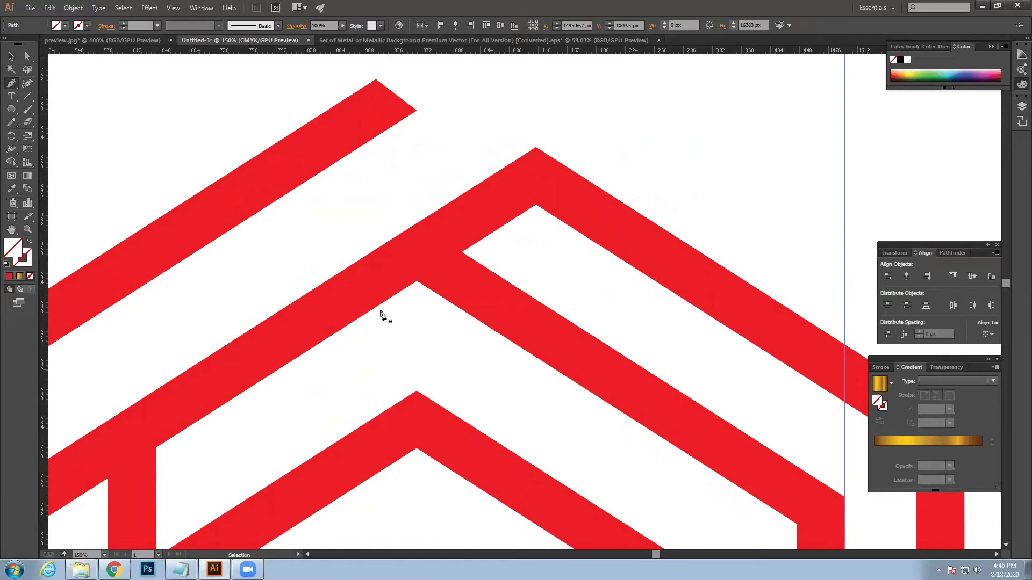
left_click(336, 333)
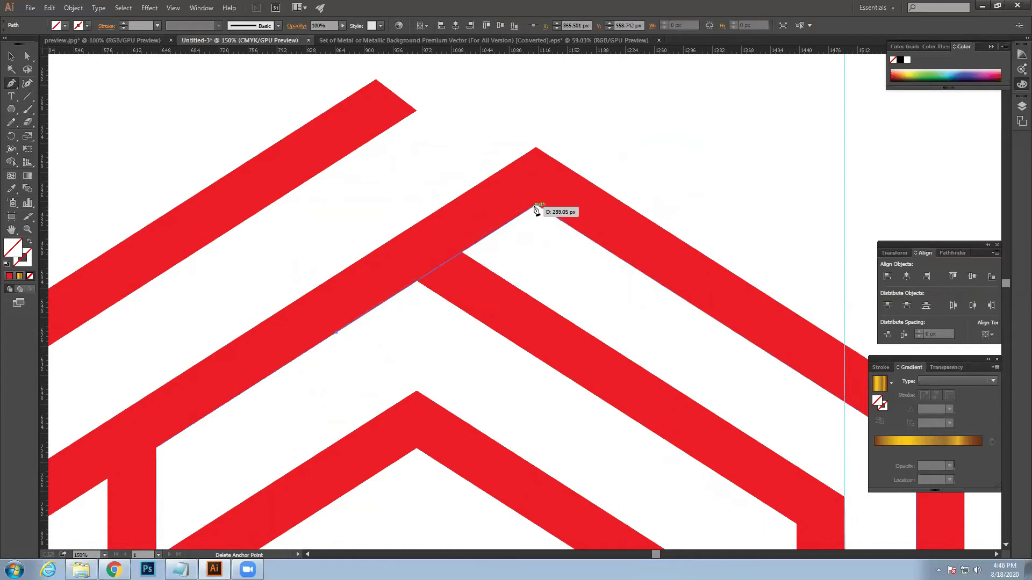
left_click(535, 205)
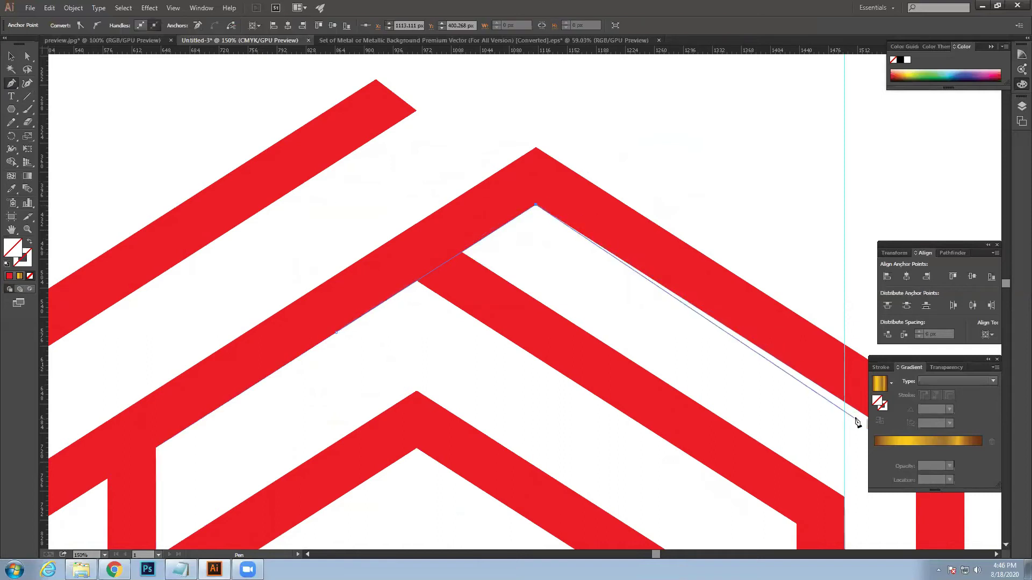
left_click(846, 398)
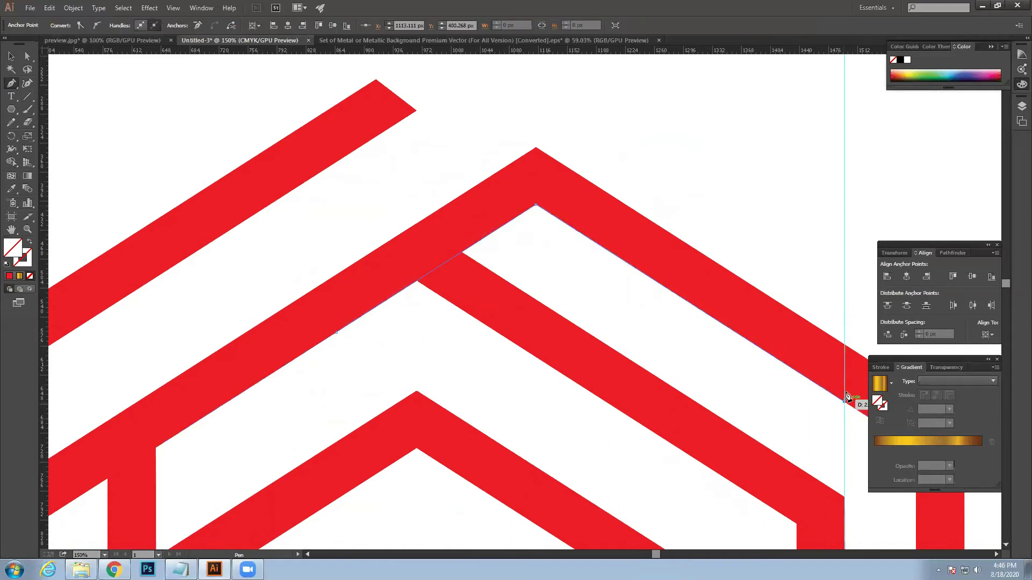
left_click(845, 345)
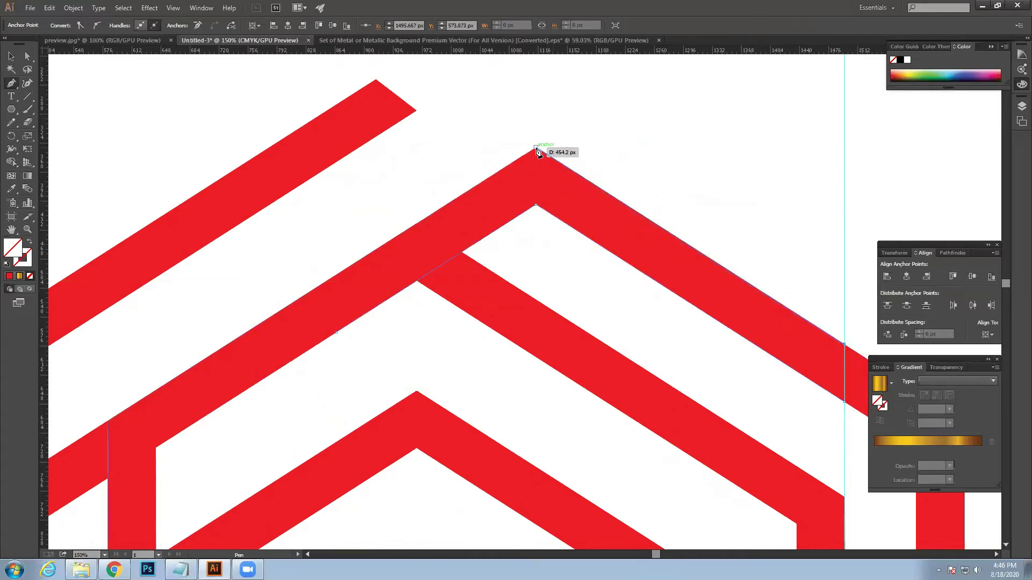
left_click(536, 149)
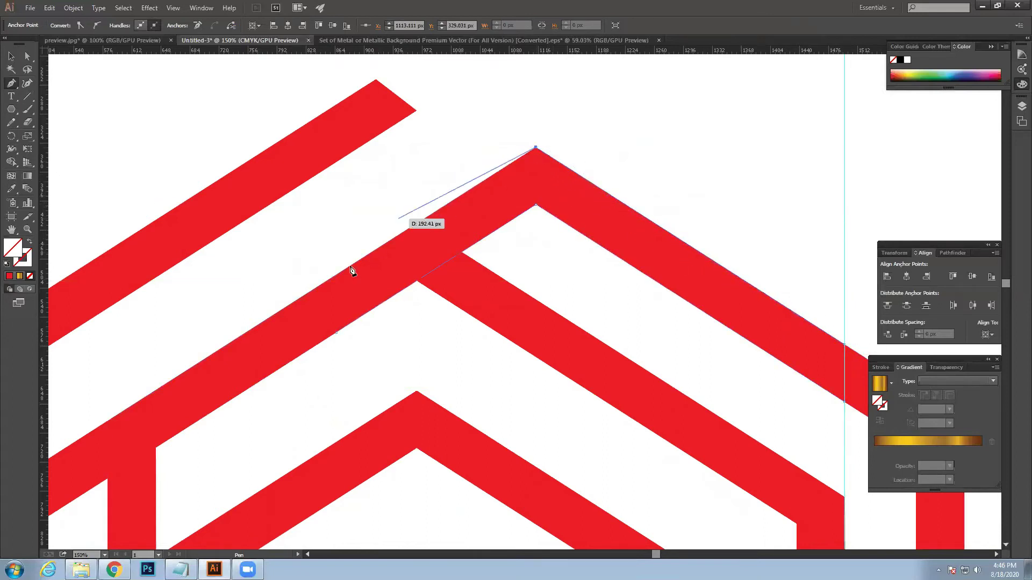
left_click(308, 294)
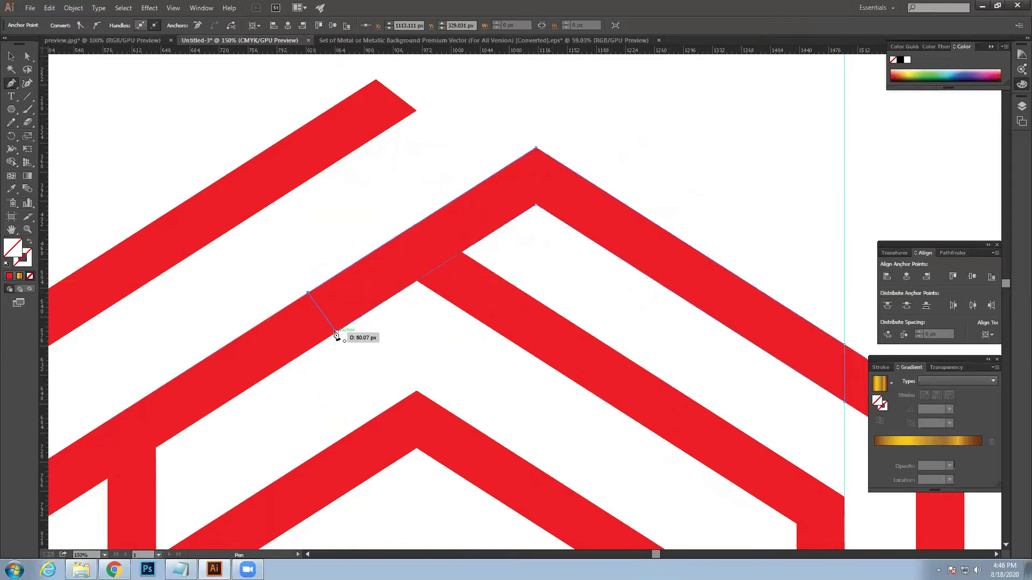
left_click(336, 332)
key("v")
Step: Delete the shifted large hexagon beneath the traced roof shape and undo the deletion
left_click(869, 467)
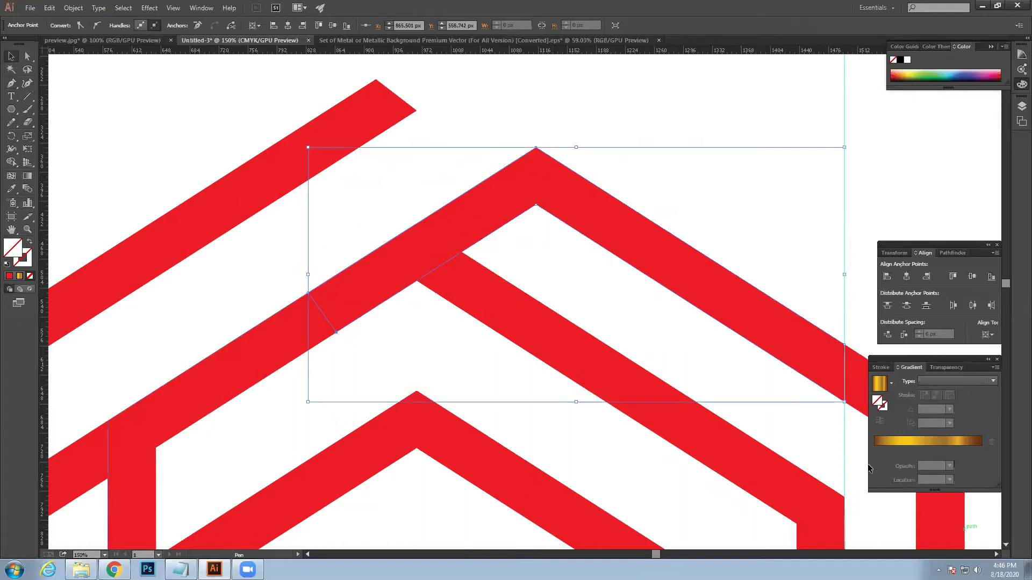
key("Delete")
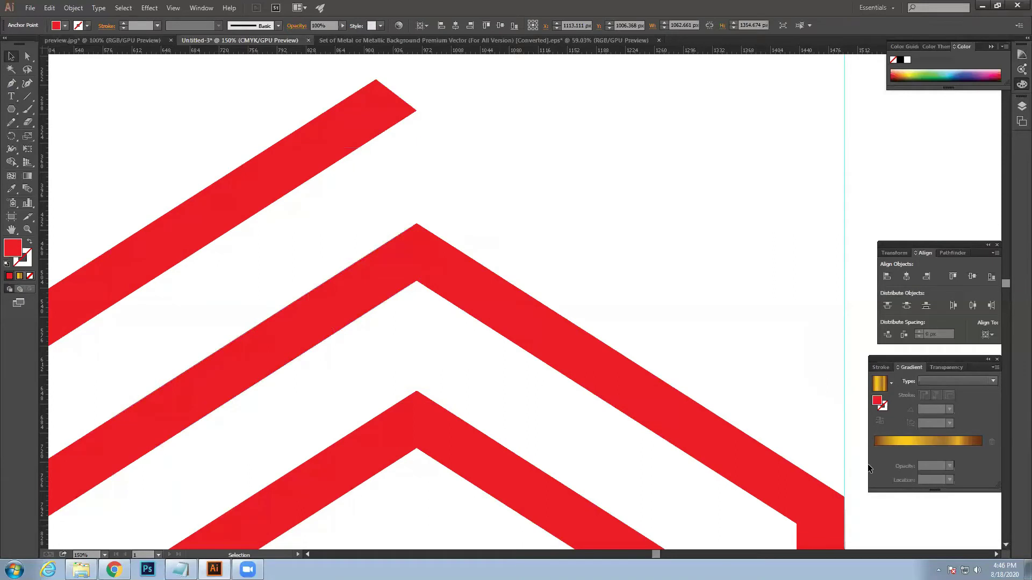
key("ctrl+z")
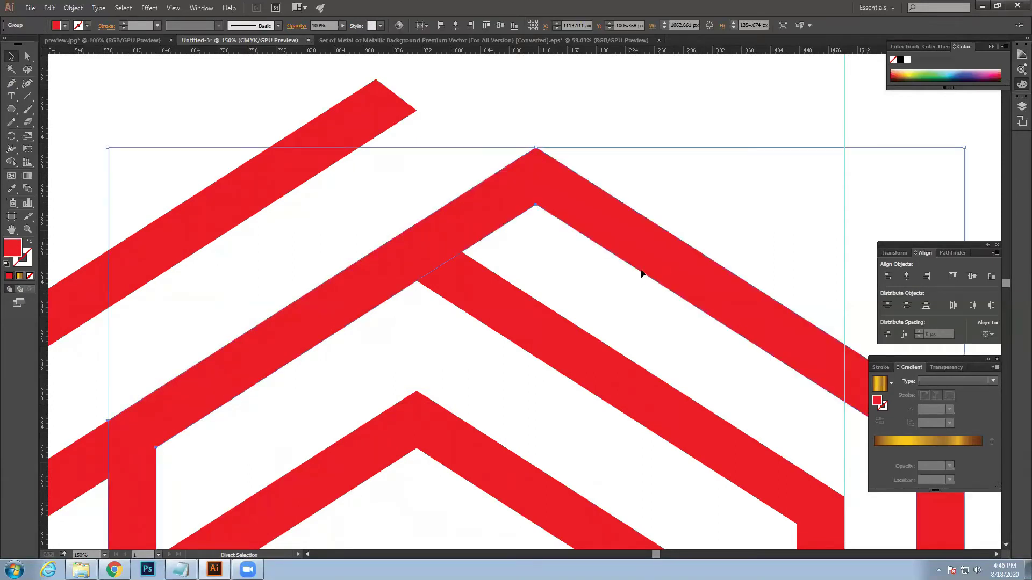
Step: Set the shifted hexagon's fill colour to web red FF0000
double_click(8, 253)
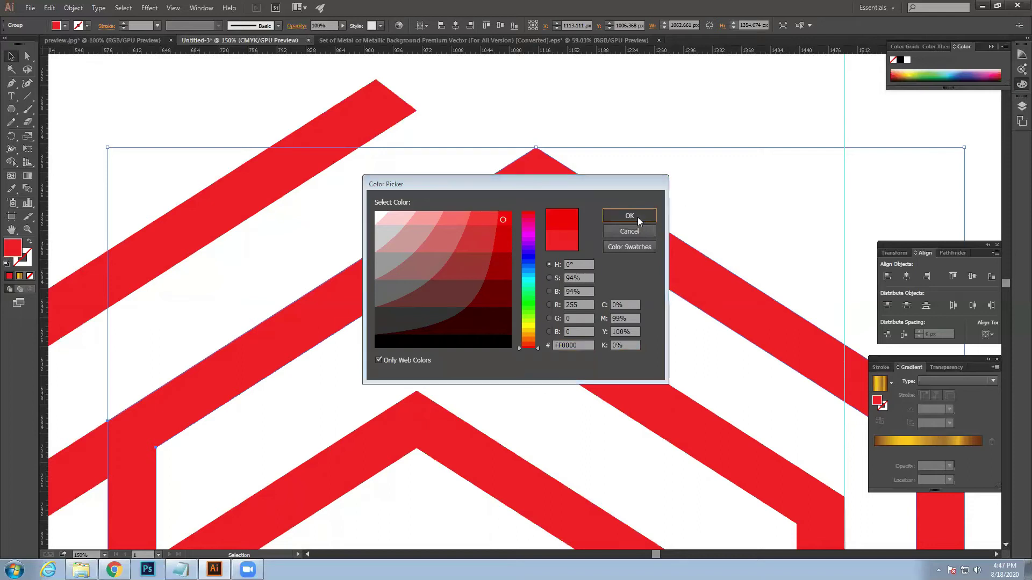
left_click(637, 217)
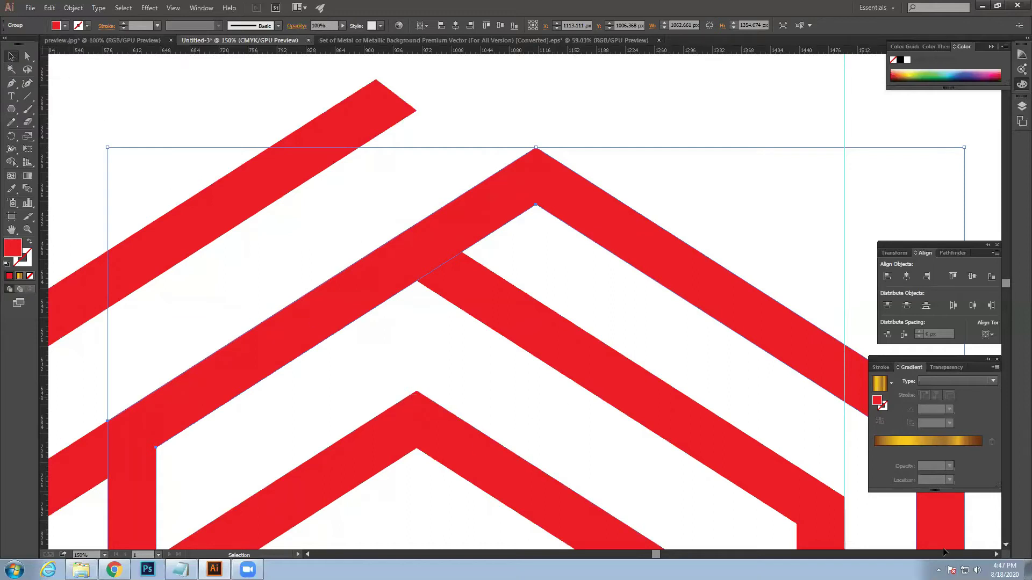
Step: Undo a trial deletion of the shifted large hexagon and move the hexagon slightly right, off the traced roof path
key("Delete")
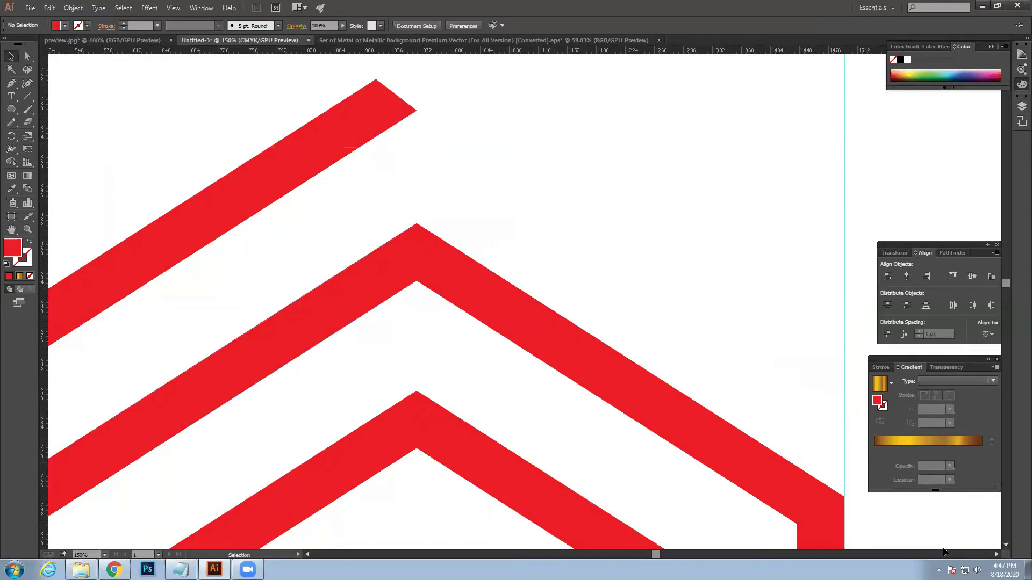
key("ctrl+z")
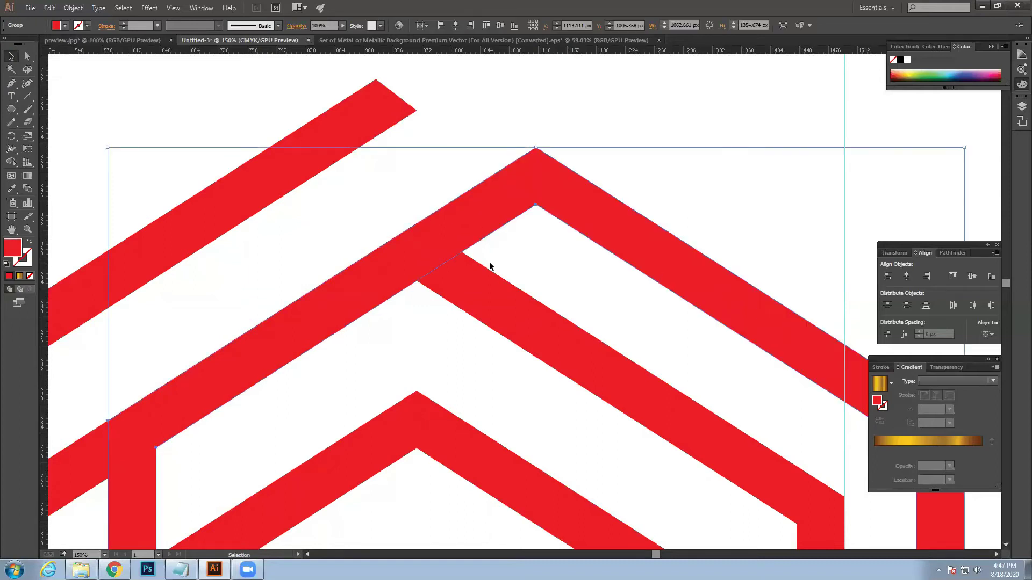
left_click_drag(564, 194, 610, 197)
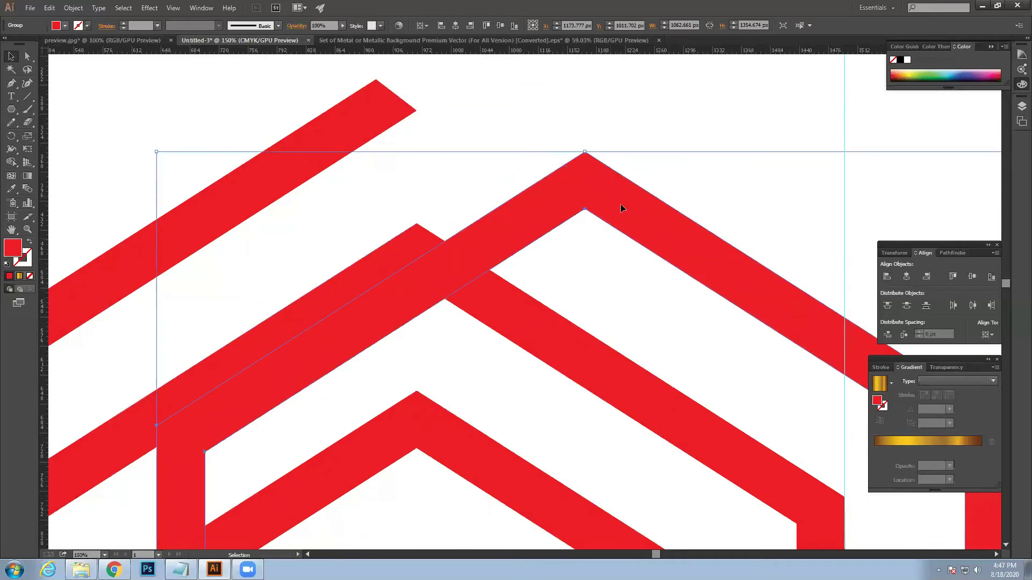
Step: Select only the unfilled traced roof path and give it a red web-colour fill
left_click_drag(503, 138, 553, 198)
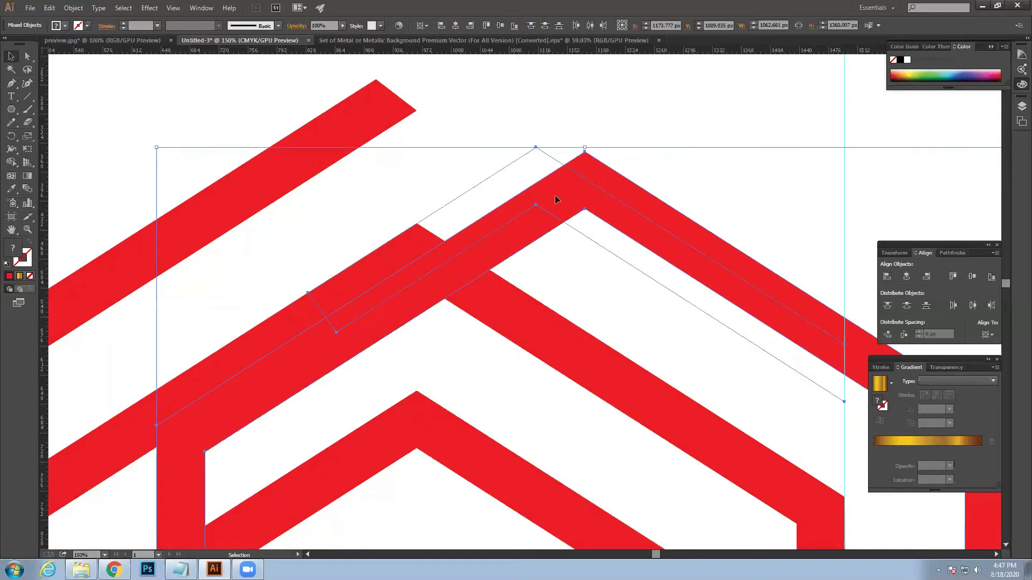
left_click(530, 141)
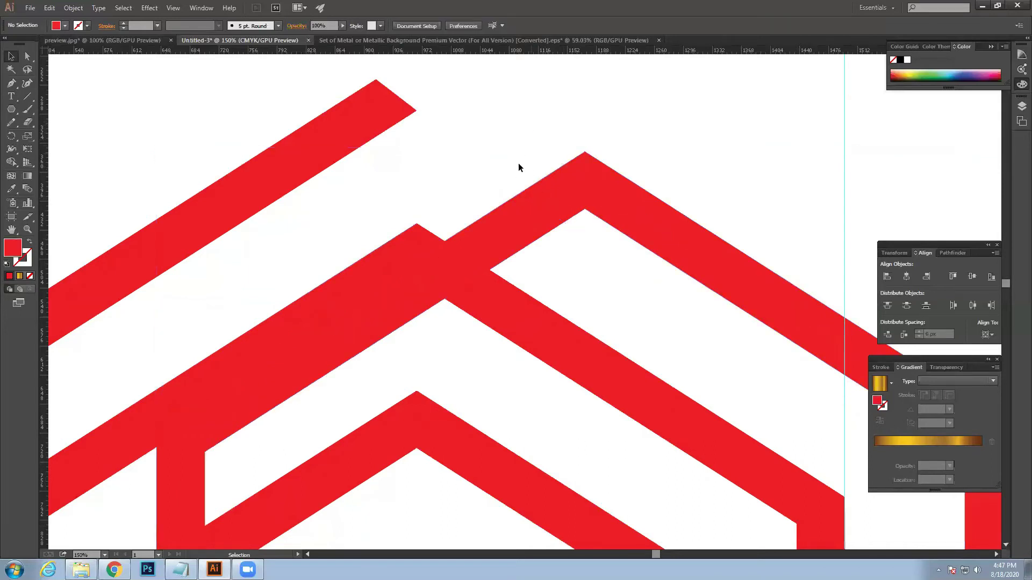
left_click(518, 164)
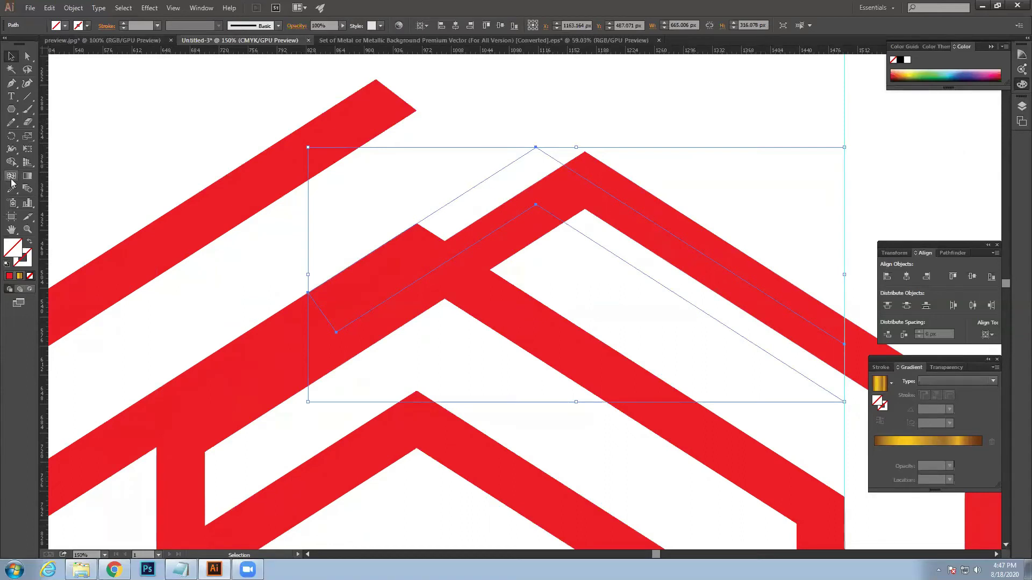
double_click(12, 248)
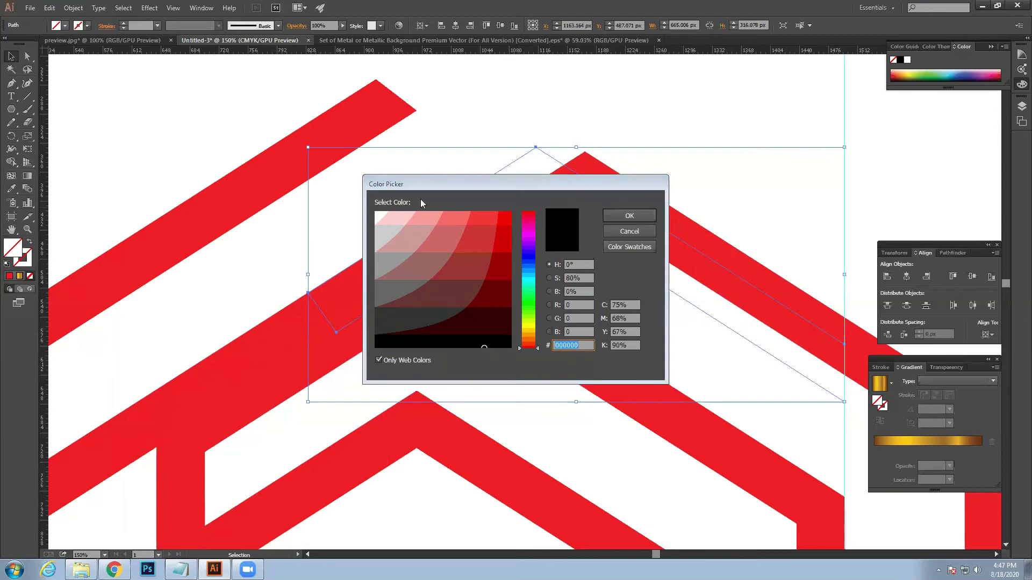
left_click(502, 216)
left_click(618, 215)
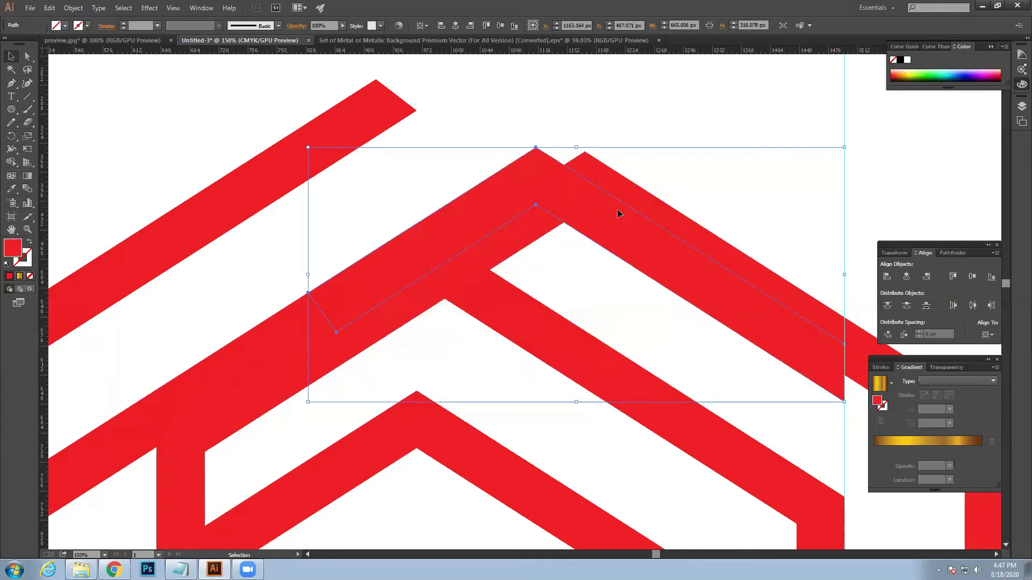
Step: Delete the displaced large hexagon overlapping the filled roof shape
left_click(662, 107)
left_click(692, 234)
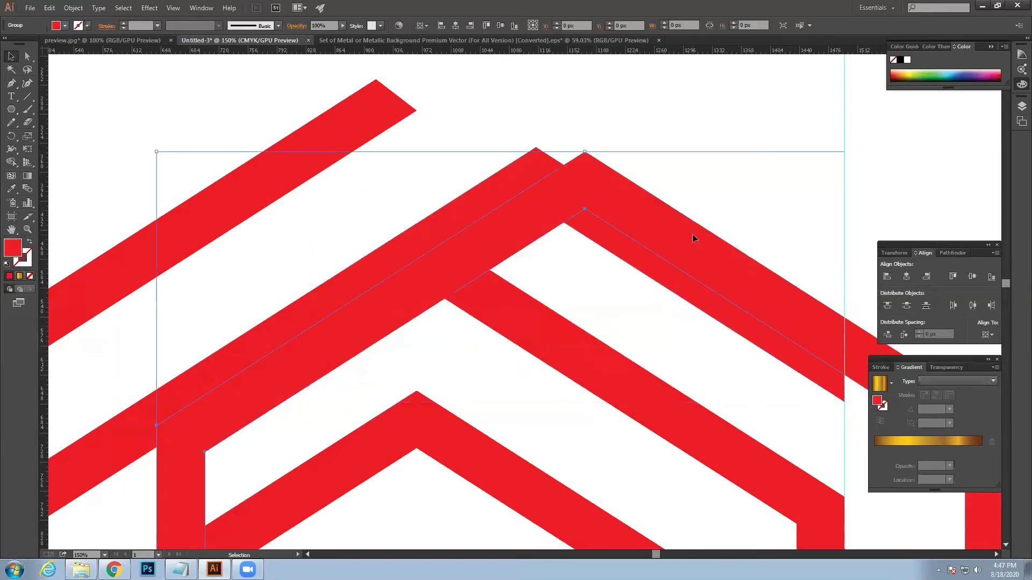
key("Delete")
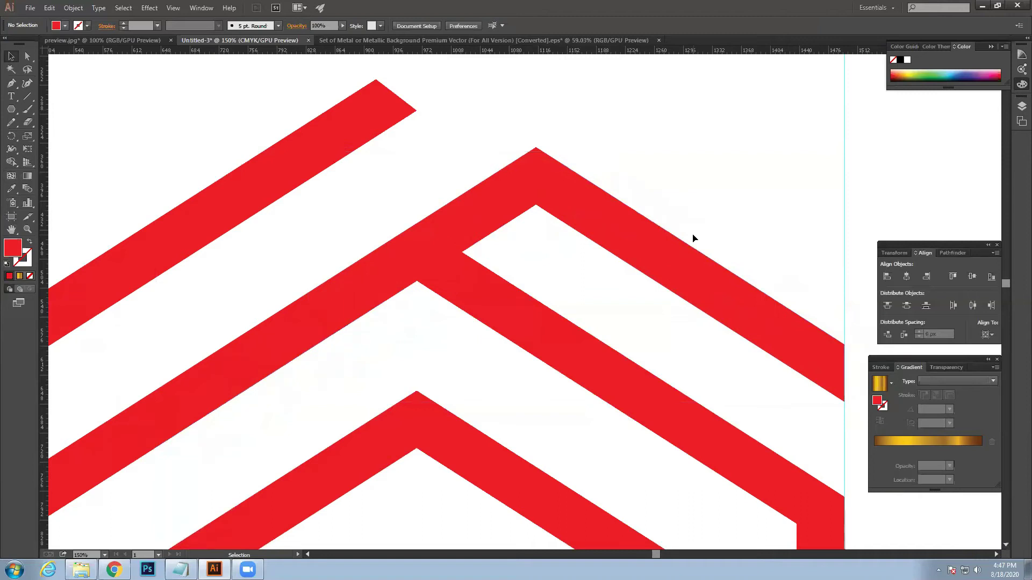
Step: Draw a rectangle about 1316 by 504 px covering the lower ends of both remaining hexagons
scroll(693, 237, "down", 5)
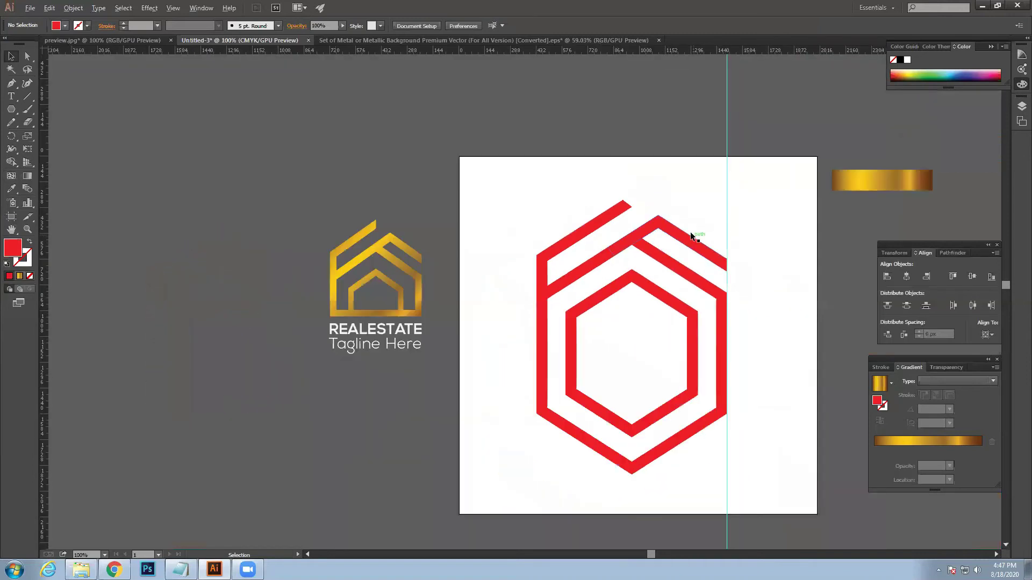
scroll(522, 279, "up", 1)
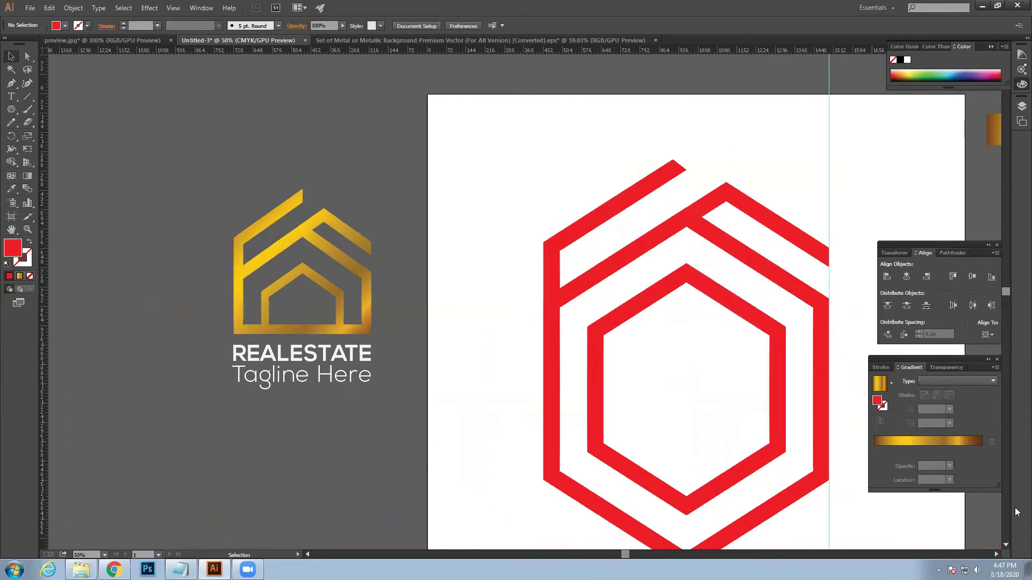
key("ctrl+0")
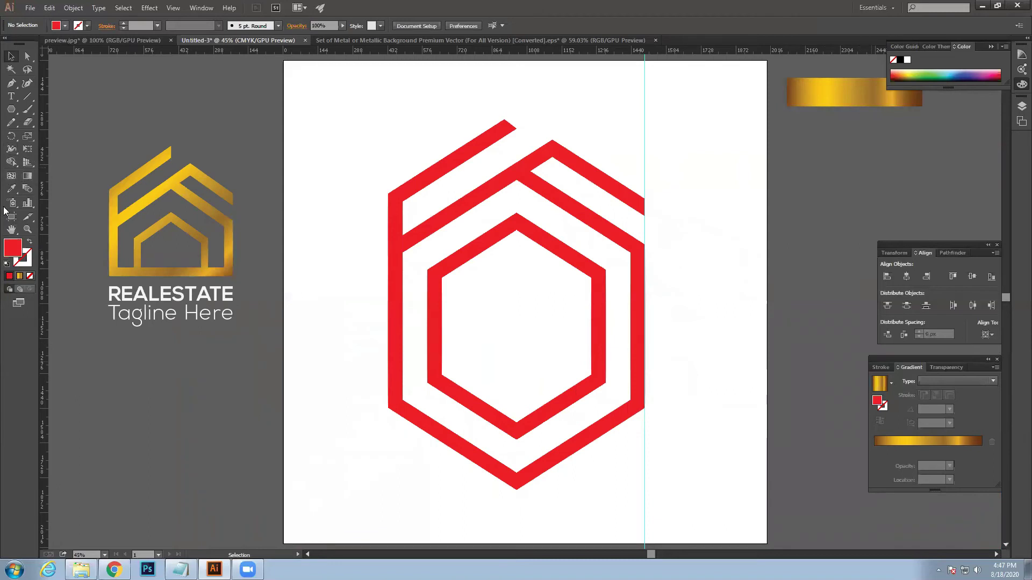
left_click(12, 109)
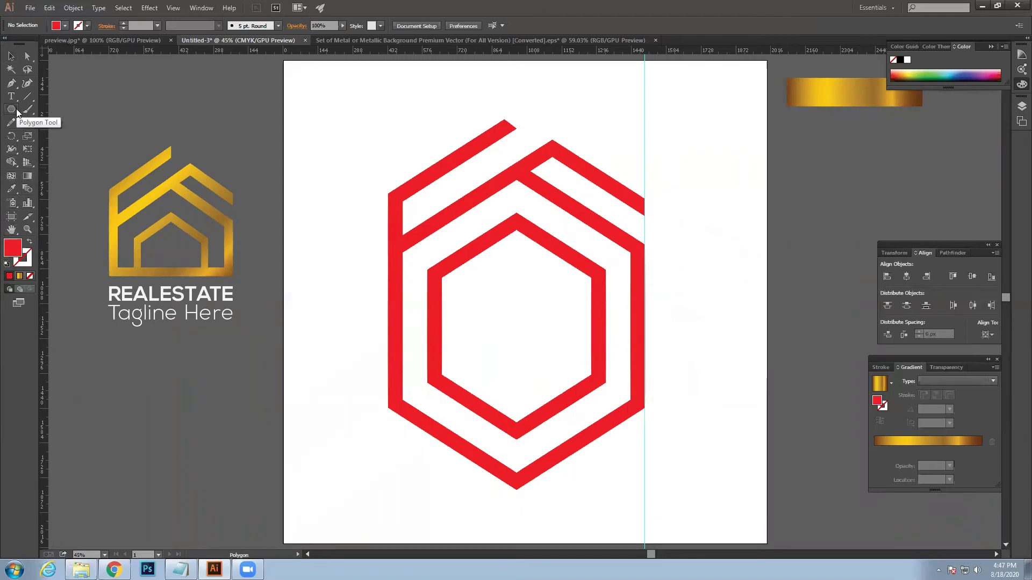
left_click(46, 110)
left_click_drag(351, 372, 669, 495)
Step: Cut away the rectangle and the hexagon parts beneath it with the Shape Builder tool, leaving straight wall ends
left_click(11, 55)
left_click_drag(349, 218, 646, 424)
left_click(11, 164)
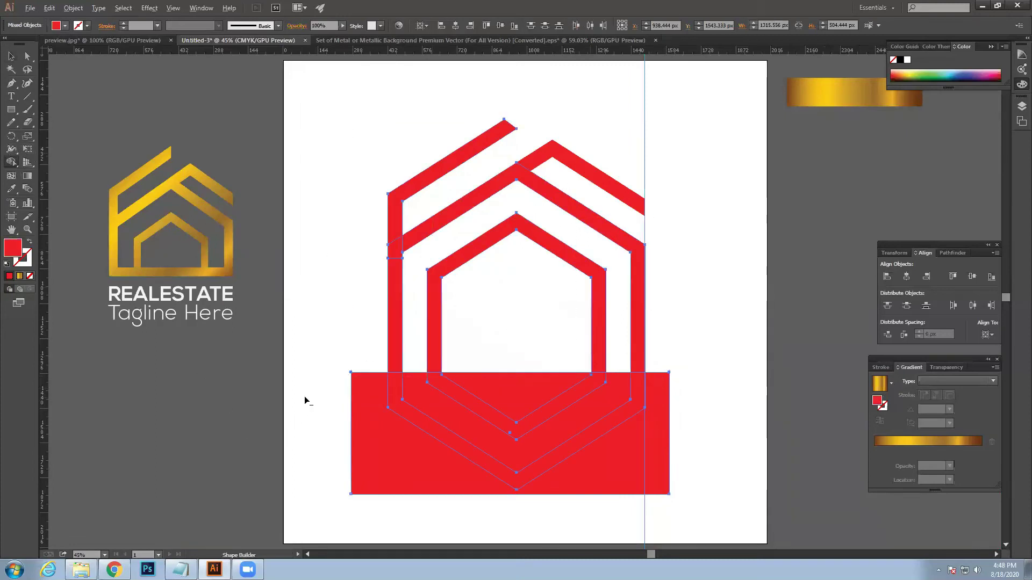
left_click_drag(348, 394, 702, 407)
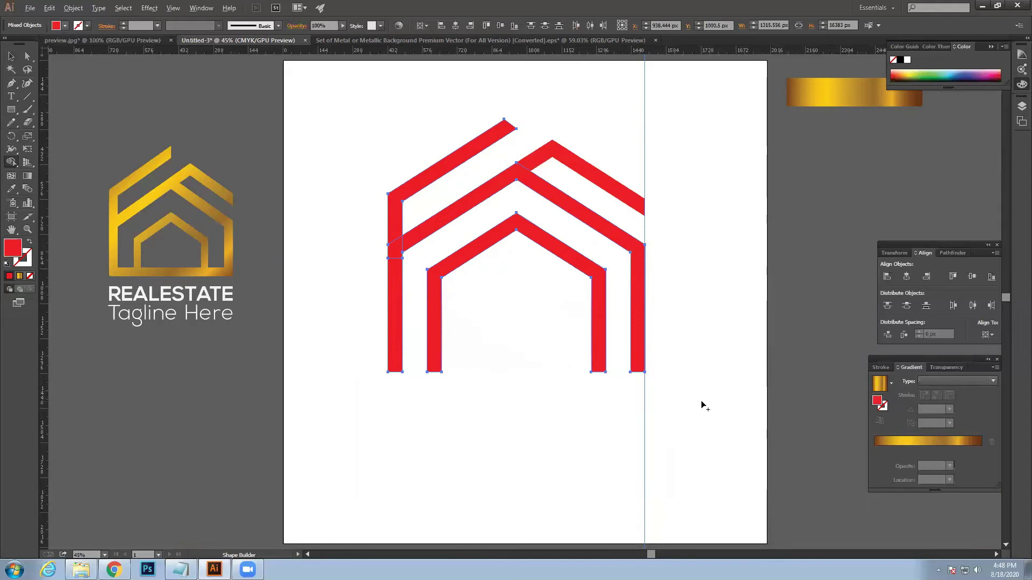
Step: Draw a base rectangle about 1062 by 64 px across the bottom of the walls, spanning the full house width
left_click(11, 55)
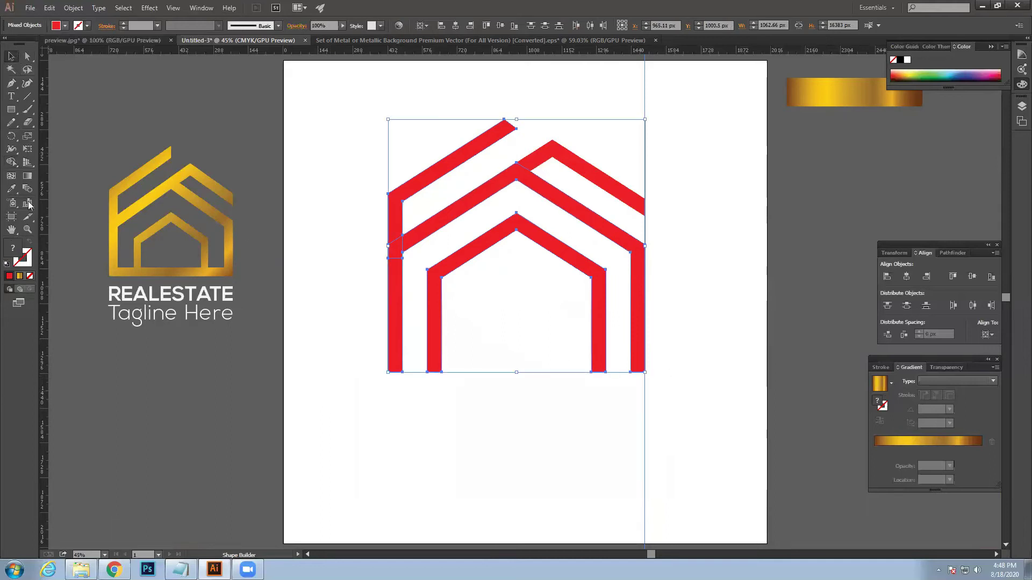
left_click(11, 110)
left_click_drag(388, 372, 643, 388)
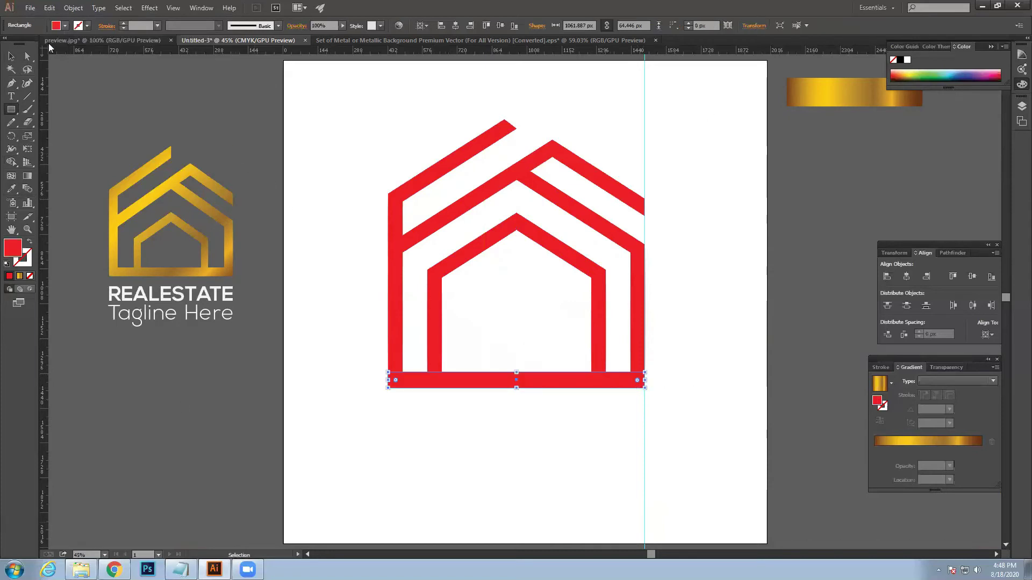
left_click(10, 56)
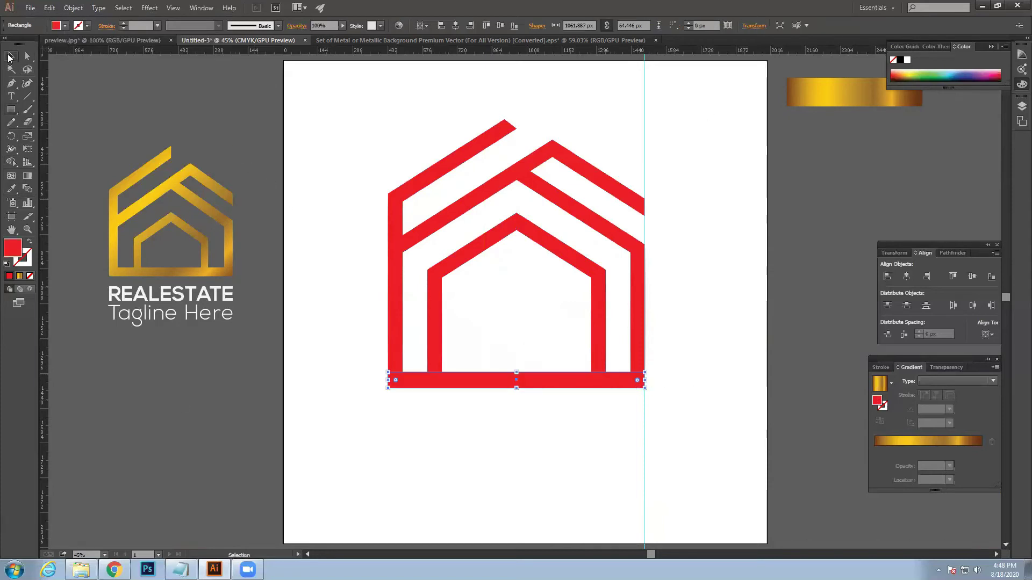
left_click(586, 495)
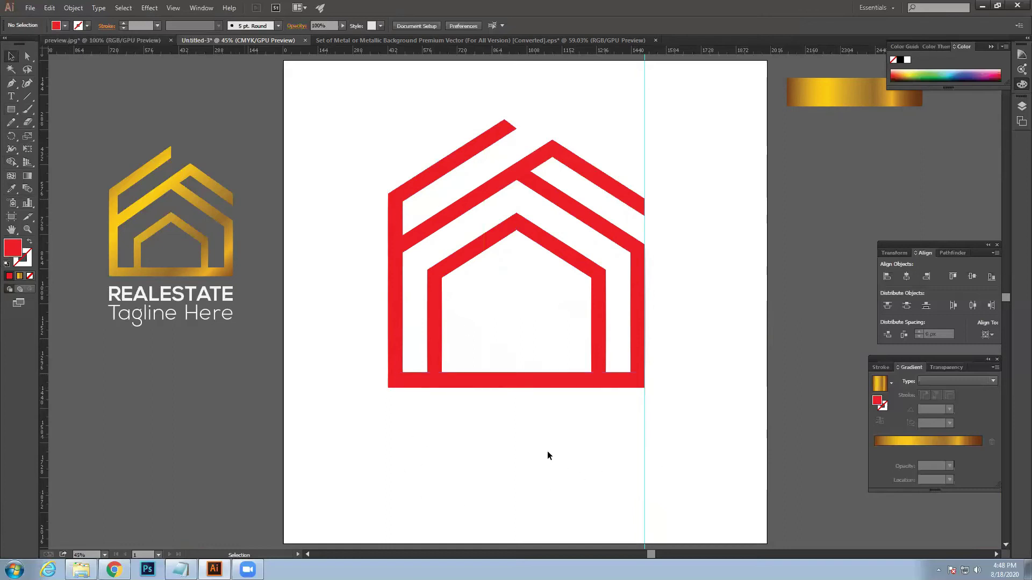
Step: Merge the overlapping roof, wall and base pieces of the house with the Shape Builder tool
left_click_drag(396, 113, 647, 387)
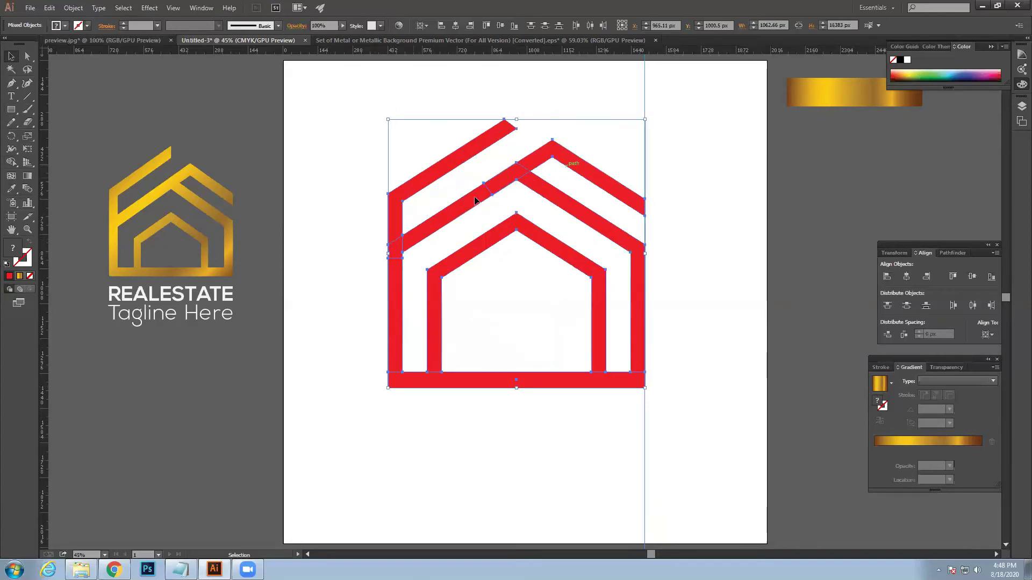
key("shift+m")
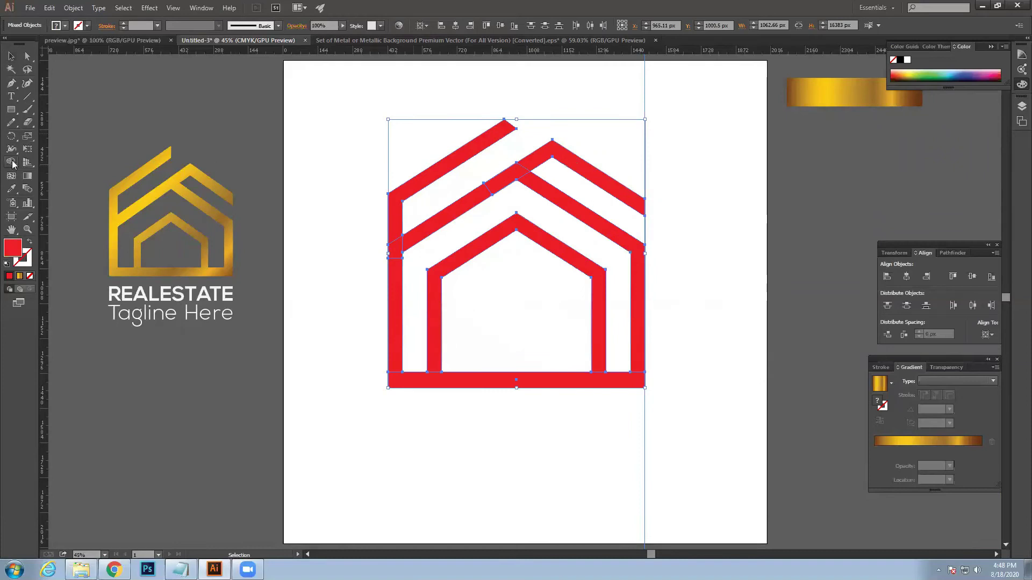
mouse_move(395, 275)
left_mouse_down()
mouse_move(396, 241)
mouse_move(446, 162)
left_mouse_up()
mouse_move(477, 202)
left_mouse_down()
mouse_move(517, 173)
mouse_move(554, 169)
left_mouse_up()
mouse_move(395, 367)
left_mouse_down()
mouse_move(394, 381)
mouse_move(442, 373)
mouse_move(434, 366)
left_mouse_up()
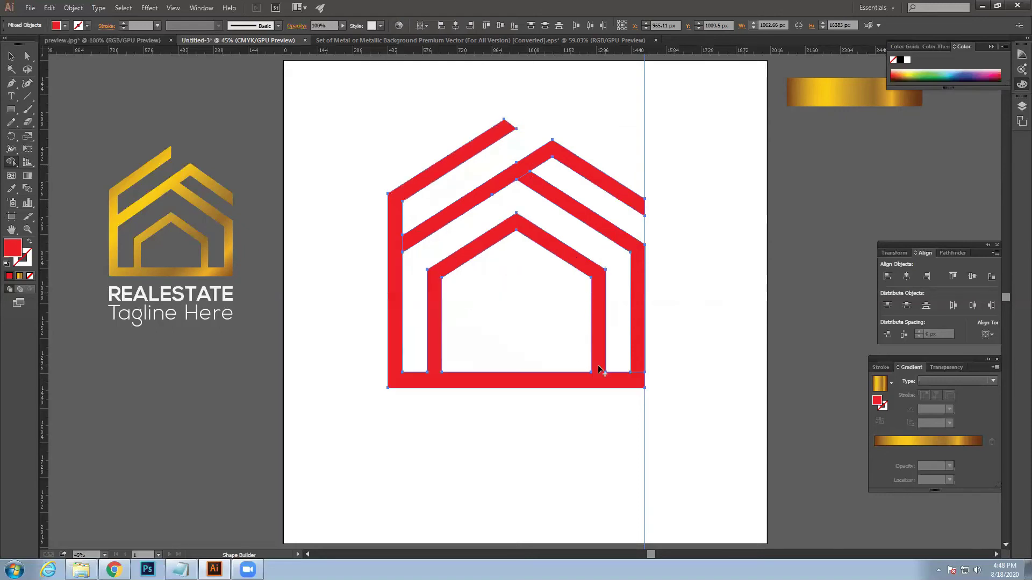
mouse_move(640, 359)
left_mouse_down()
mouse_move(640, 376)
mouse_move(638, 367)
left_mouse_up()
key("v")
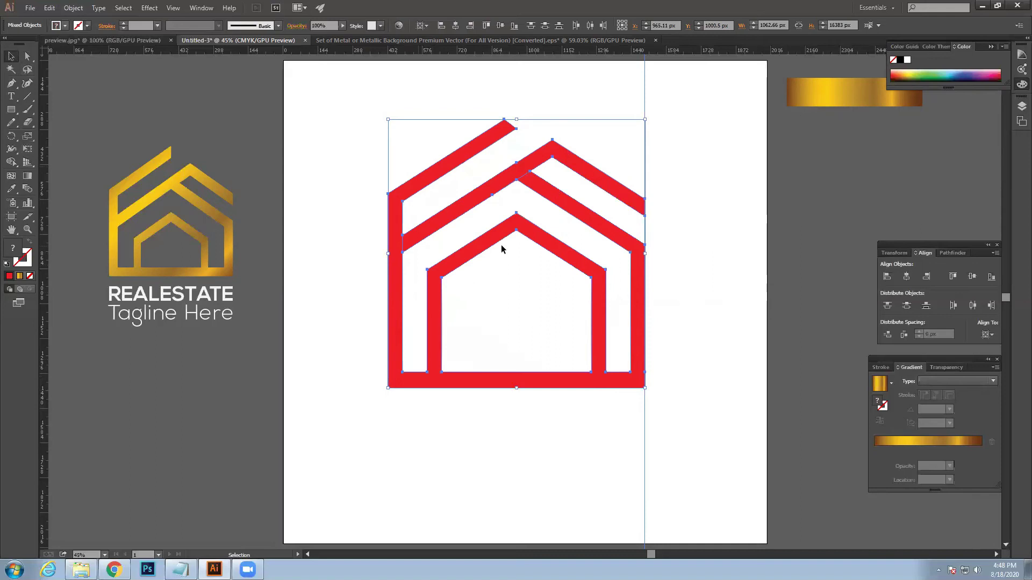
key("shift+m")
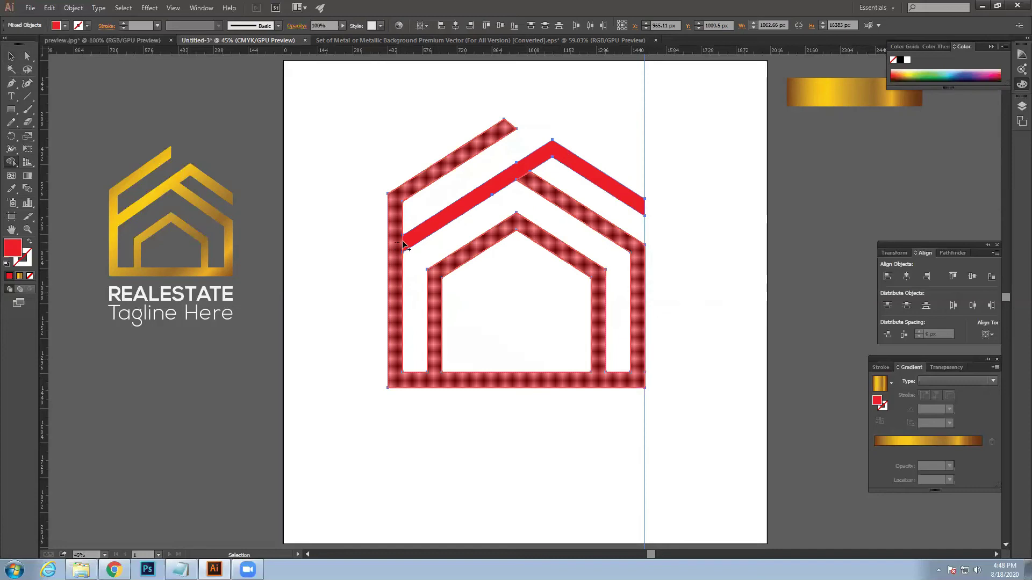
left_click(404, 241)
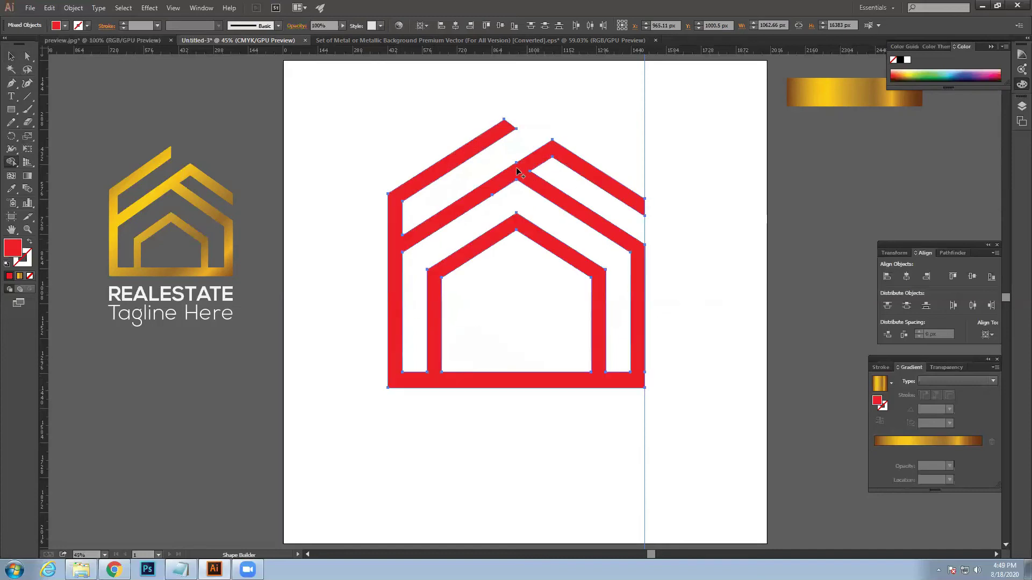
Step: Fill all the house shapes with the gold gradient sampled from the gradient bar beside the artboard
left_click(10, 56)
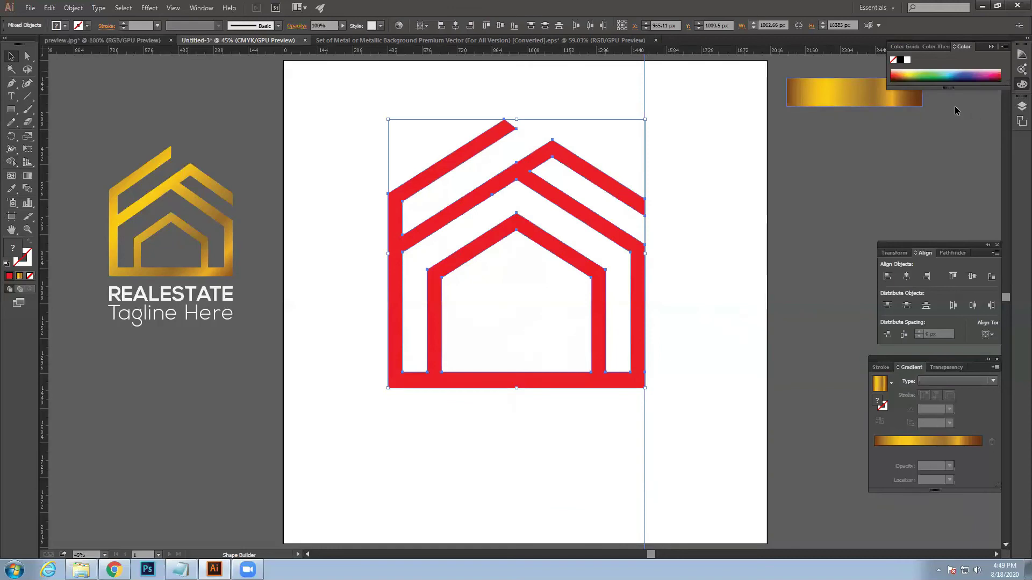
key("i")
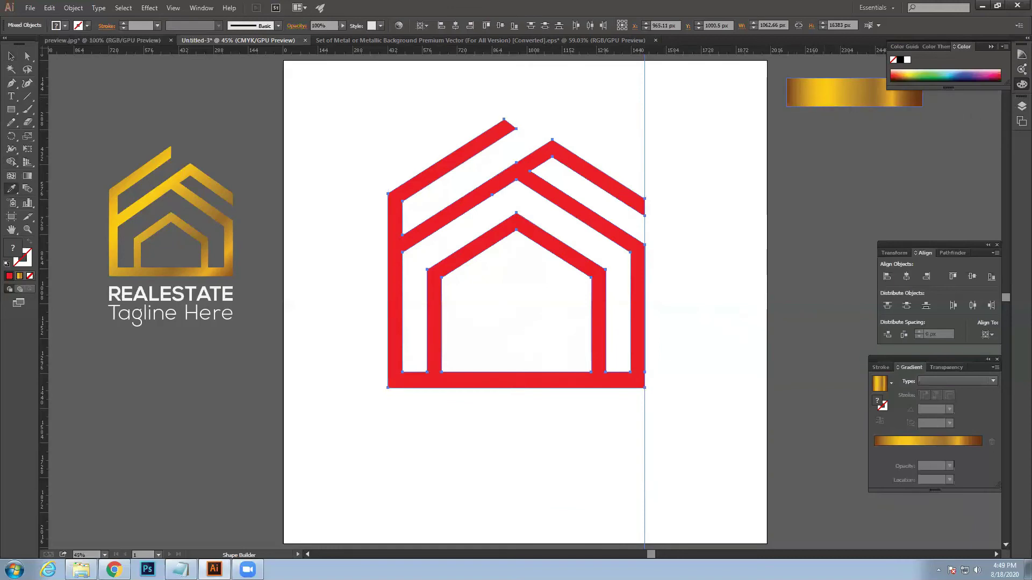
left_click(827, 94)
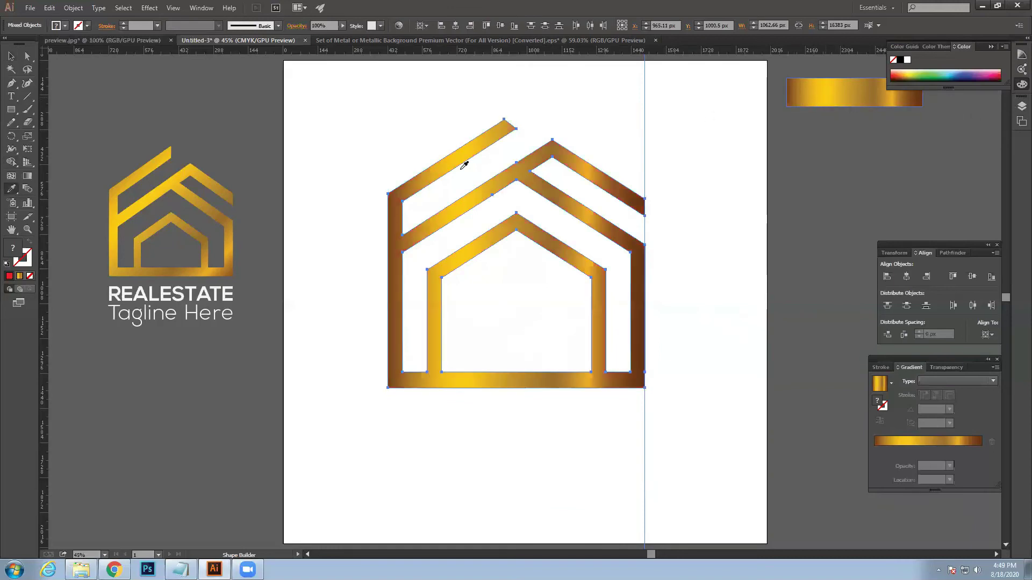
Step: Stretch one linear gradient diagonally across the whole house, from beyond its upper left to beyond its lower right, at about -39°
left_click(25, 177)
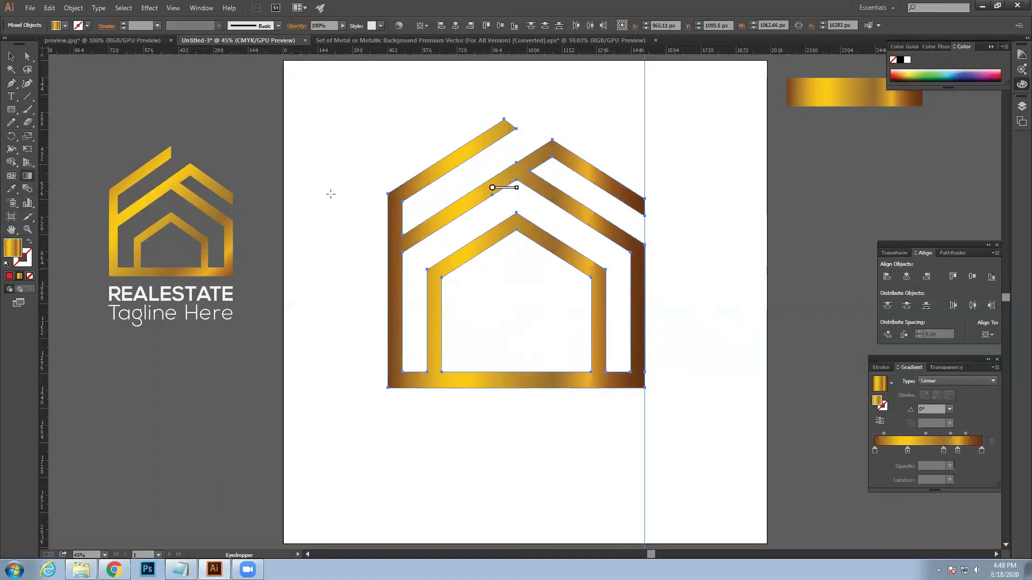
left_click_drag(344, 165, 660, 397)
left_click_drag(366, 155, 667, 405)
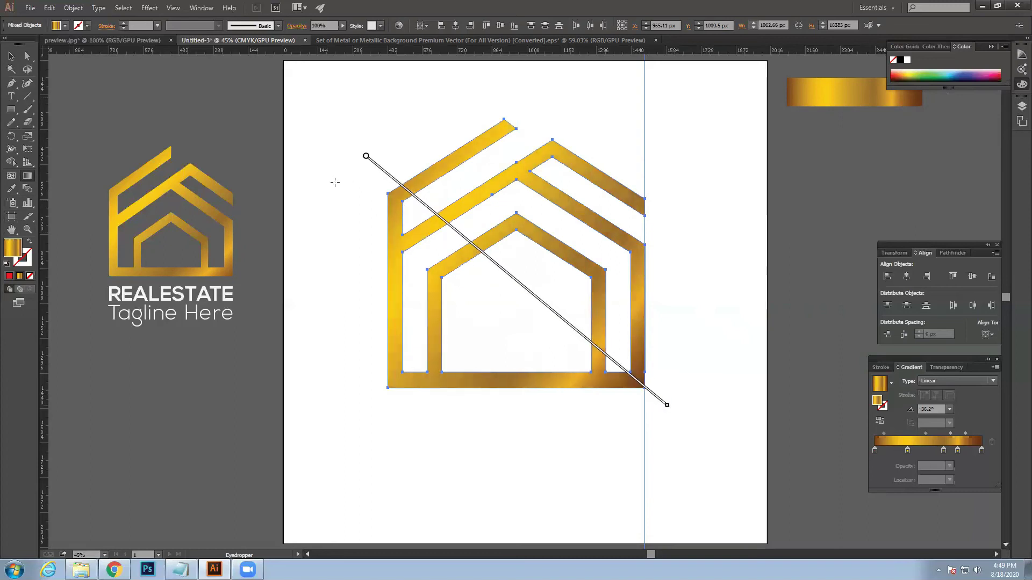
left_click_drag(387, 146, 723, 441)
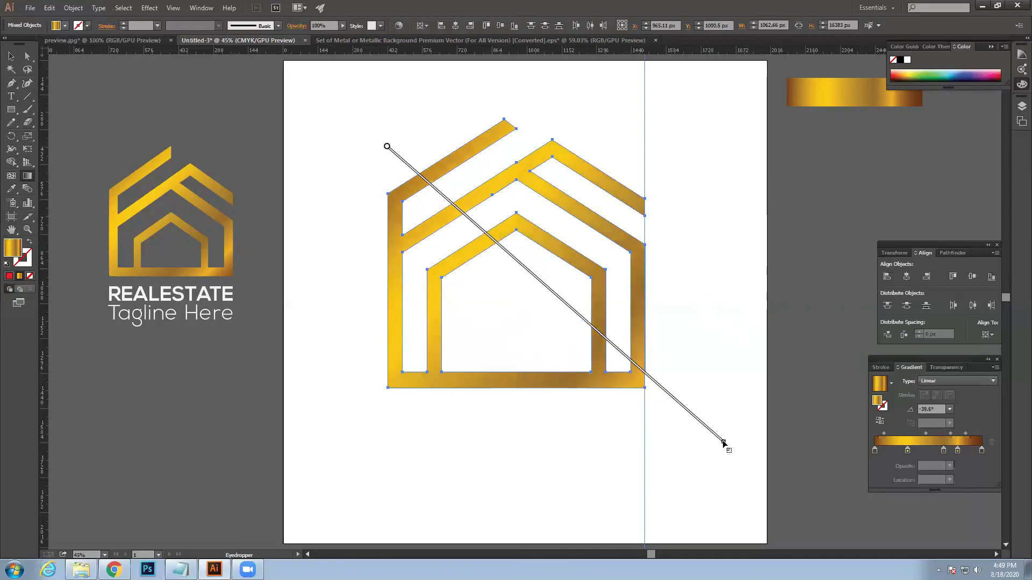
left_click_drag(410, 145, 670, 391)
left_click_drag(388, 180, 665, 417)
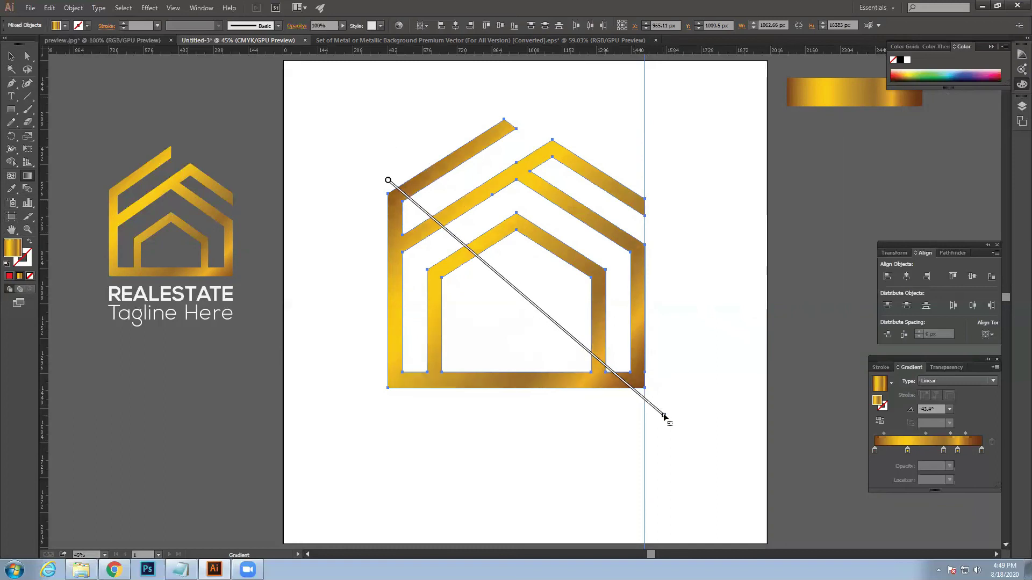
left_click_drag(391, 162, 653, 396)
left_click_drag(331, 134, 721, 451)
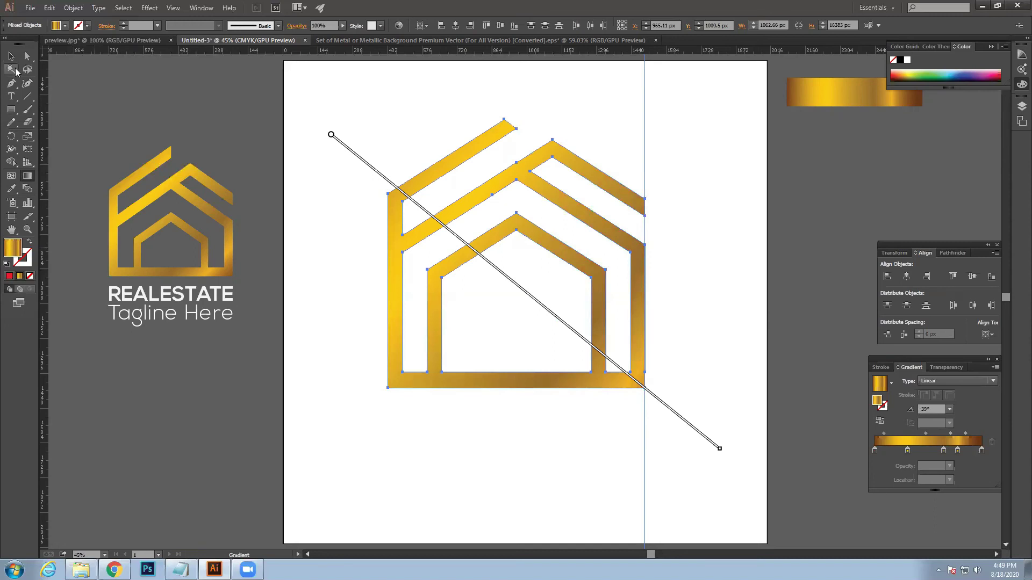
Step: Ungroup the reference logo with its REALESTATE and Tagline Here text
left_click(11, 56)
left_click(210, 299)
right_click(203, 296)
left_click(210, 389)
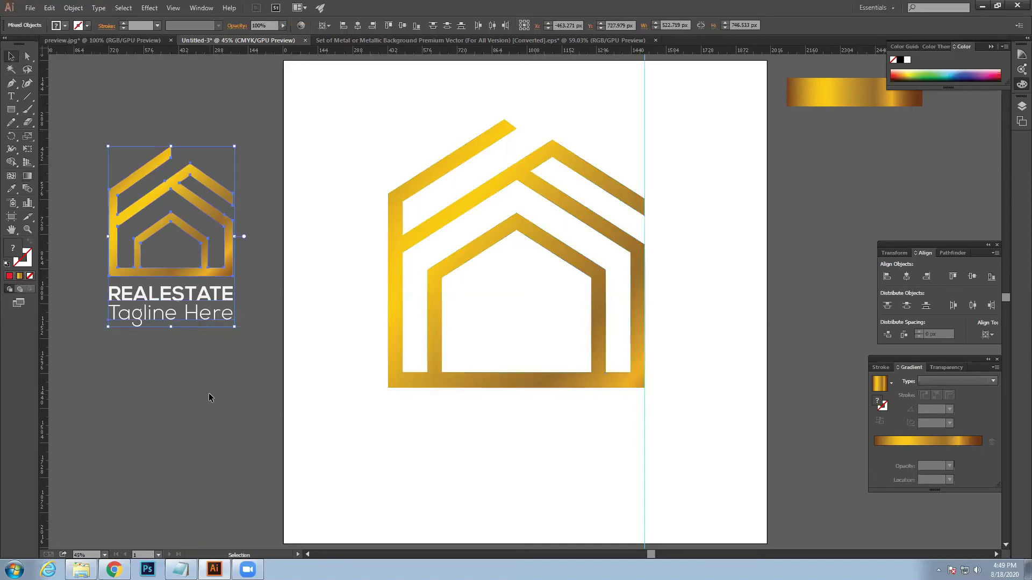
Step: Place a vertical guide along the left edge of the large house
left_click(208, 392)
left_click(113, 296)
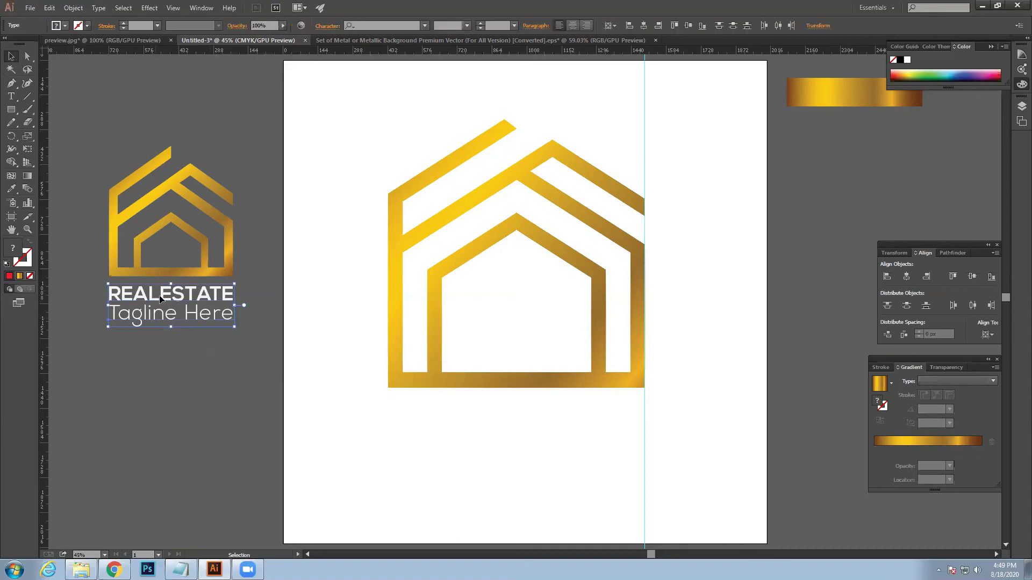
left_click_drag(45, 157, 389, 324)
left_click_drag(388, 239, 194, 295)
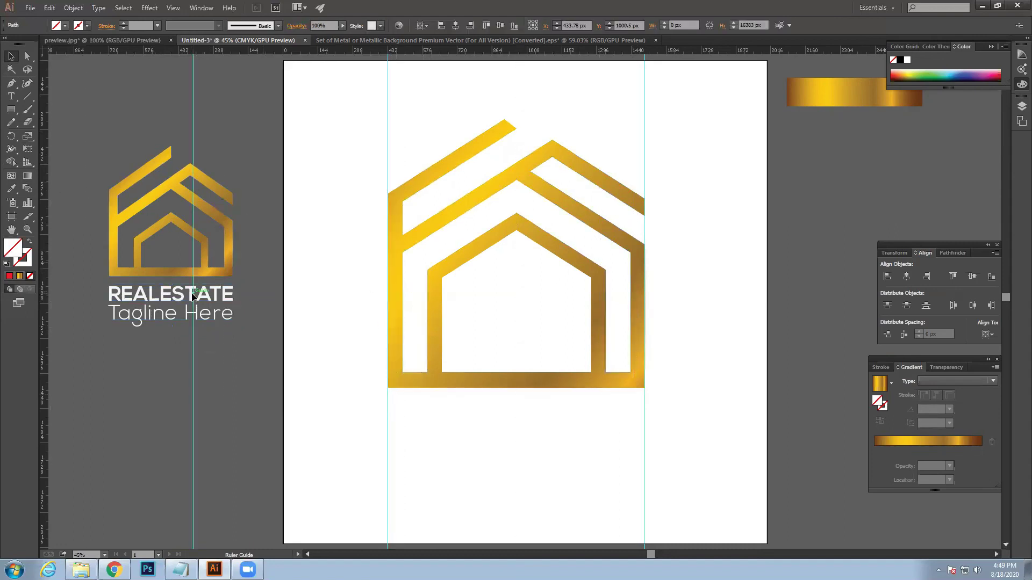
left_click(174, 398)
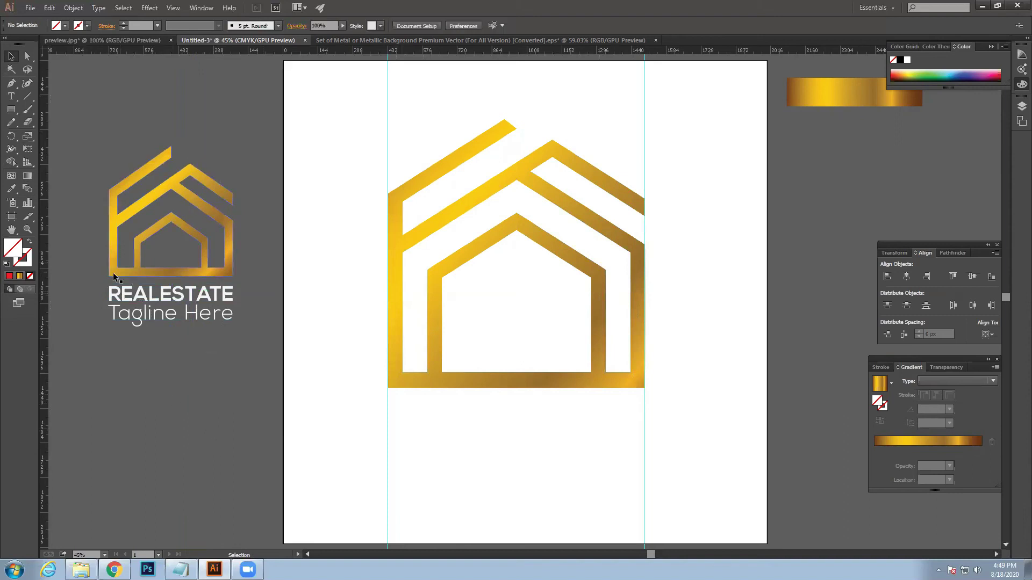
Step: Move the REALESTATE and Tagline Here text below the large house and scale it to the house's width between the guides
left_click_drag(181, 299, 183, 299)
left_click_drag(405, 368, 650, 480)
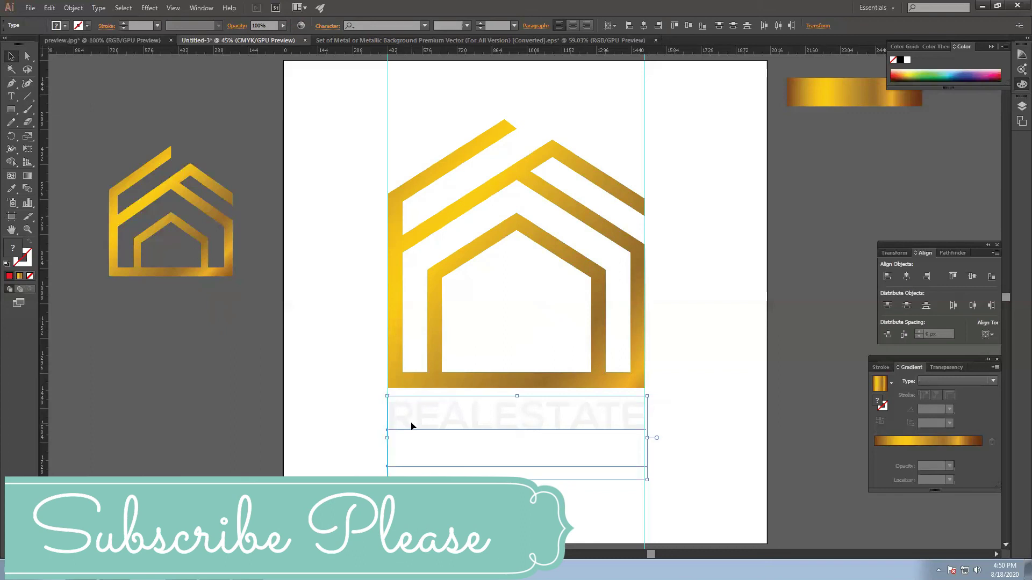
left_click(686, 379)
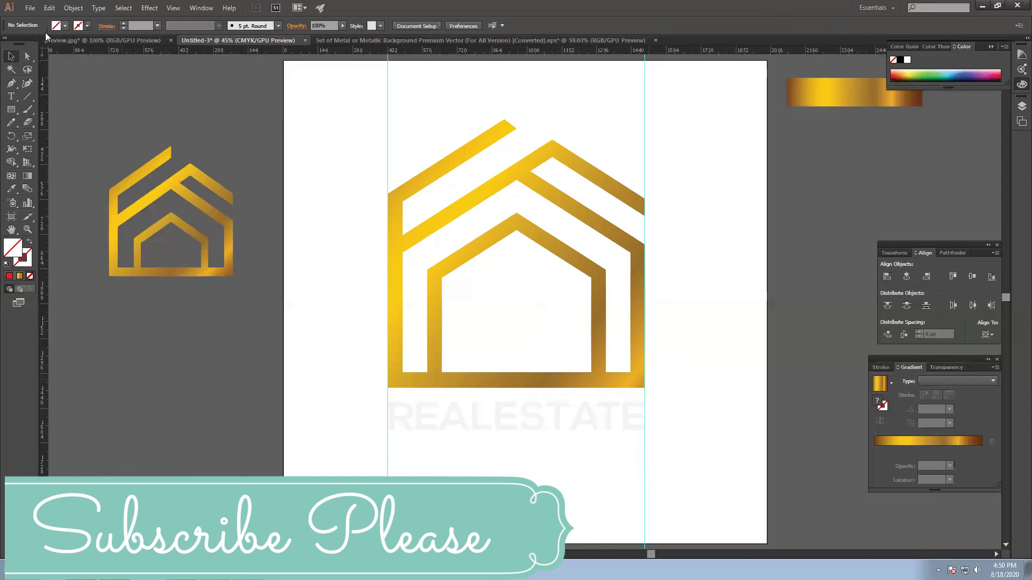
Step: Delete both vertical guides and group the large house with its text
scroll(21, 120, "up", 2)
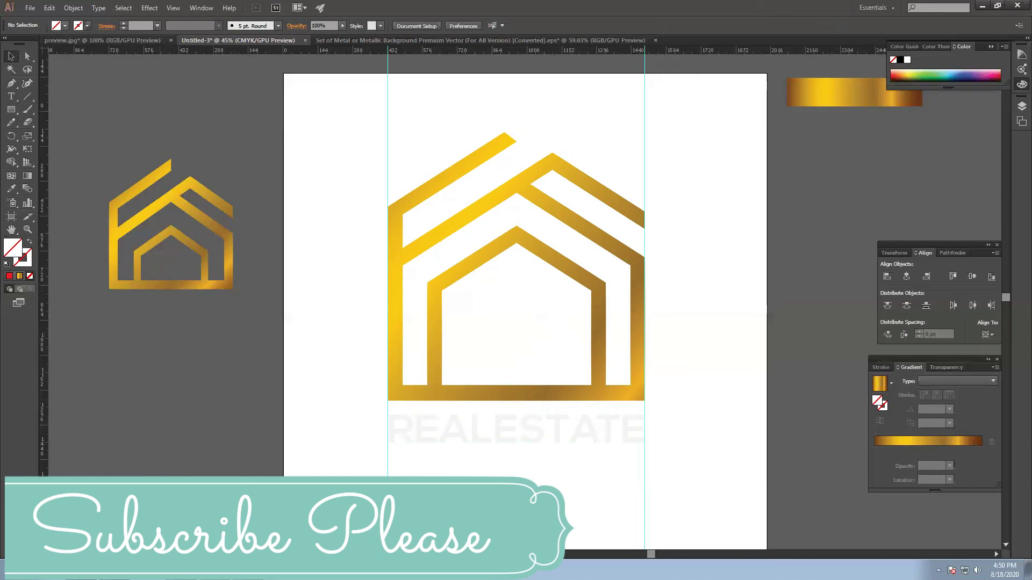
left_click_drag(368, 197, 570, 499)
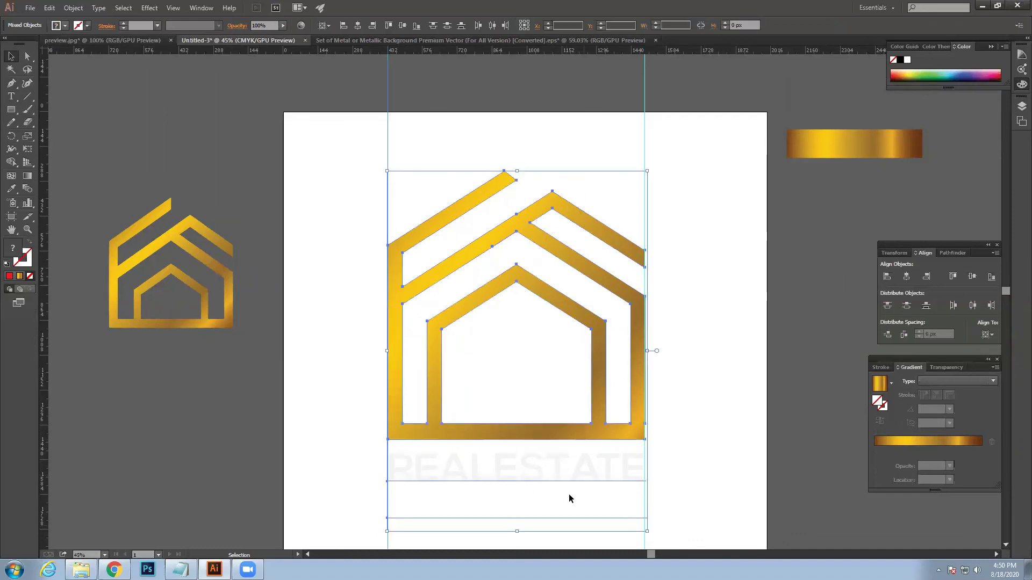
left_click(349, 180)
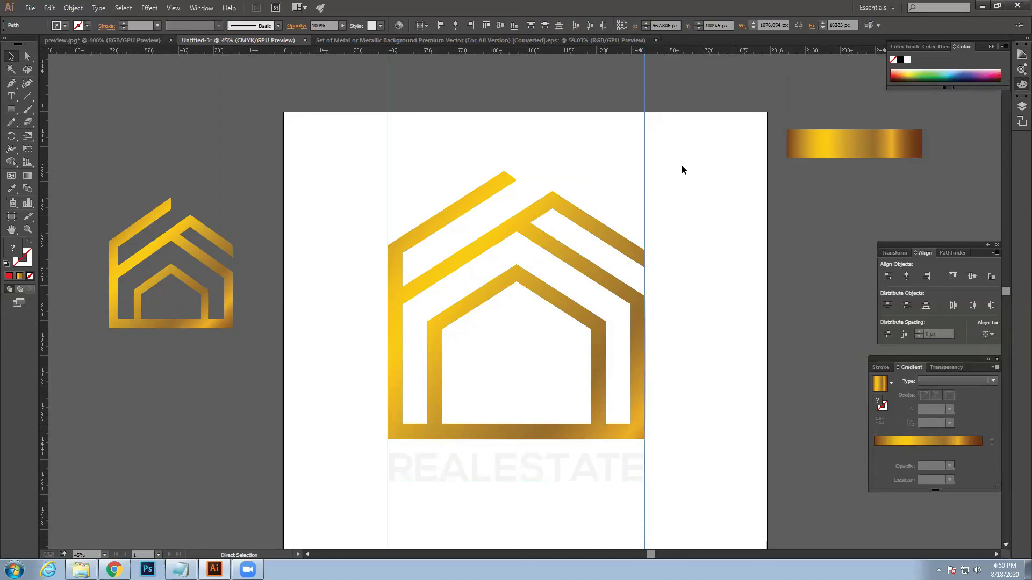
left_click(570, 485)
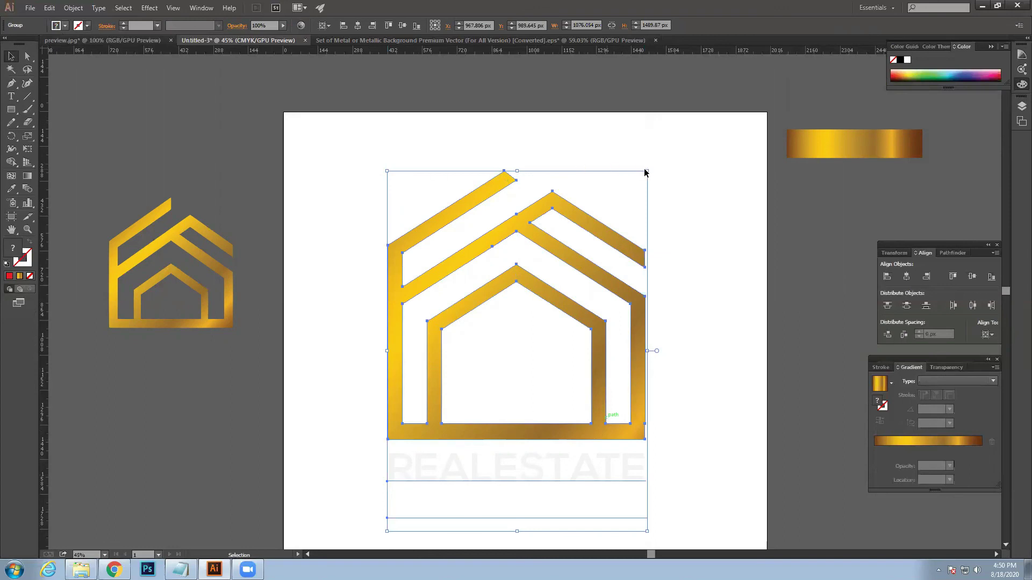
Step: Draw a 2000 × 2000 px rectangle covering the whole artboard and fill it with black
left_click(11, 109)
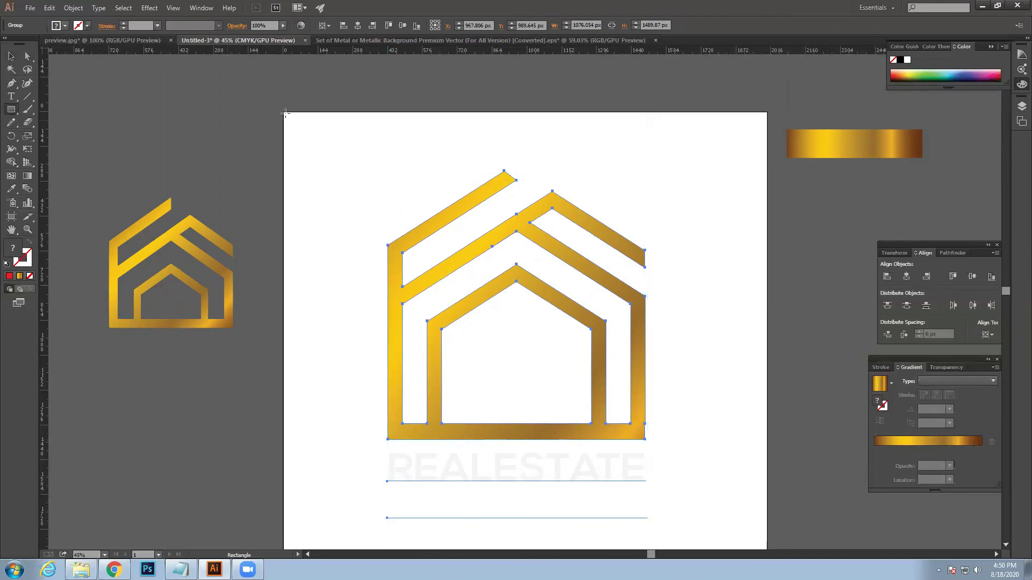
mouse_move(284, 112)
left_mouse_down()
mouse_move(535, 344)
mouse_move(714, 471)
mouse_move(768, 492)
left_mouse_up()
scroll(539, 345, "down", 1)
scroll(710, 473, "down", 1)
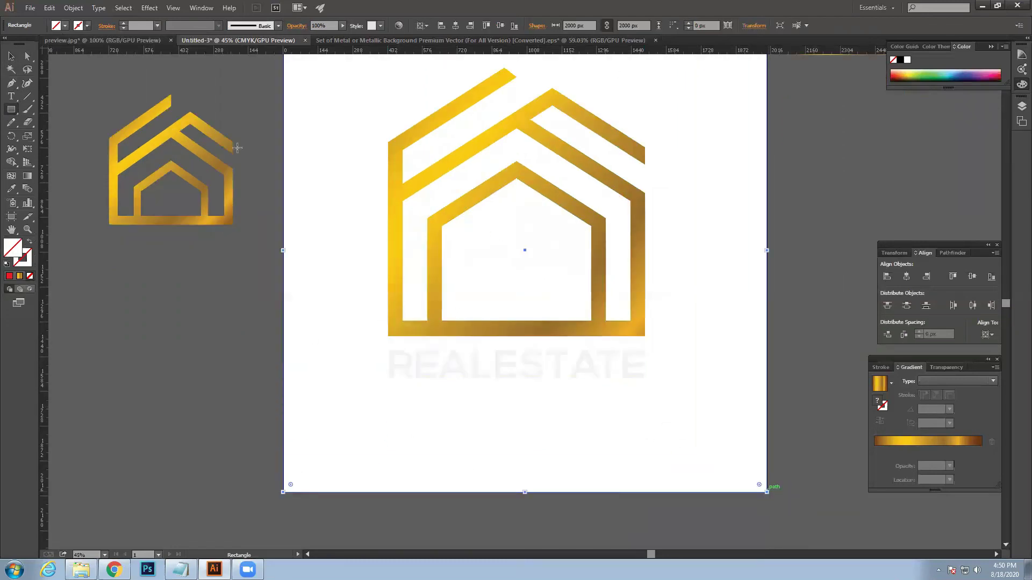
left_click(57, 26)
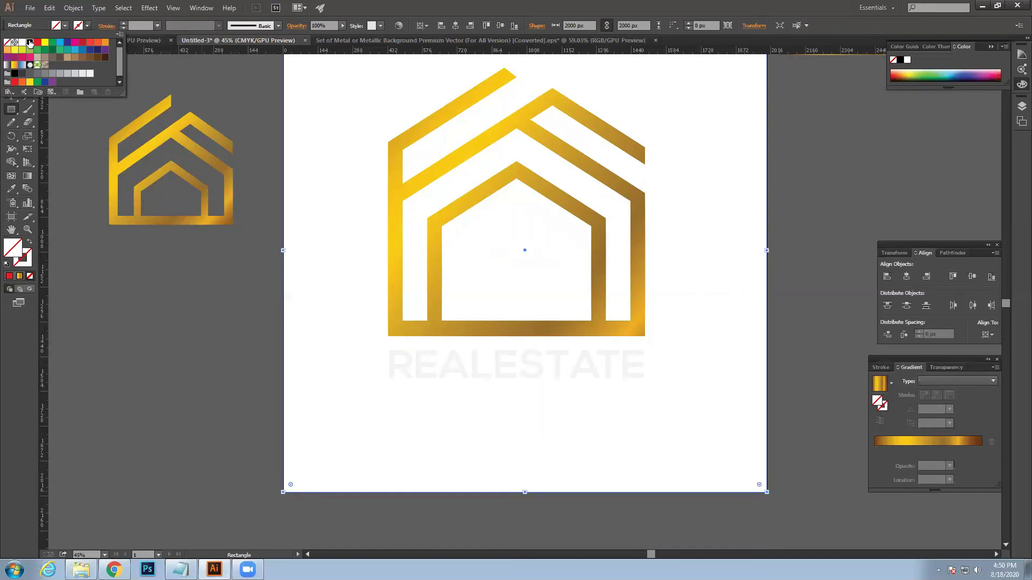
left_click(35, 46)
Step: Send the black rectangle to the back, behind the house and its text
scroll(146, 258, "up", 3)
left_click(10, 56)
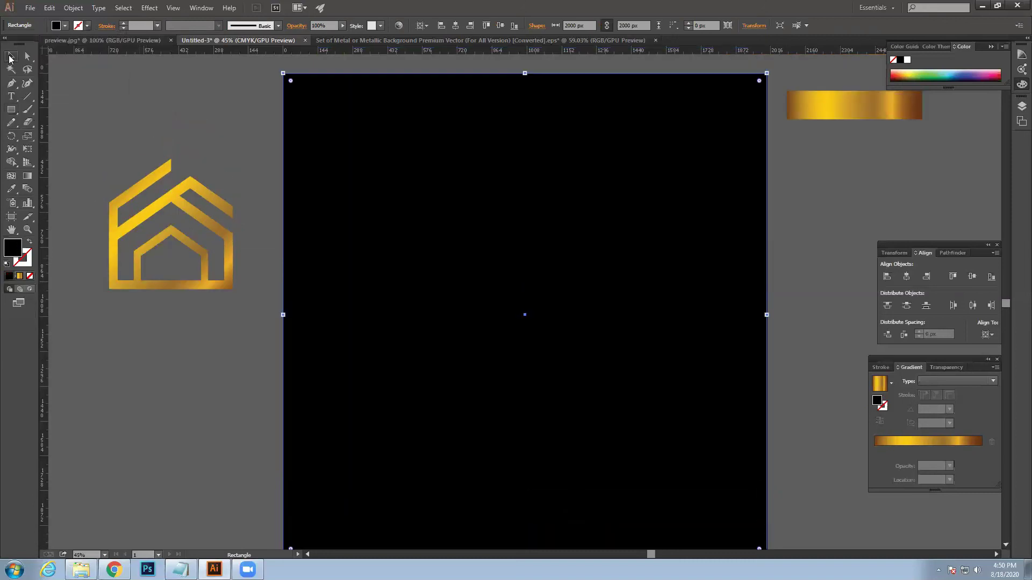
right_click(422, 178)
mouse_move(452, 332)
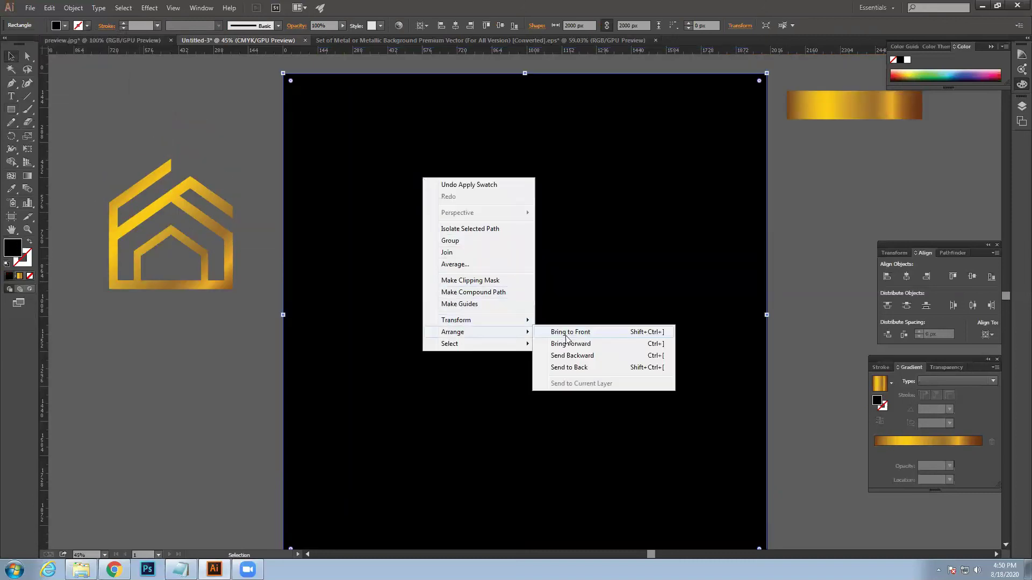
left_click(569, 366)
left_click(827, 263)
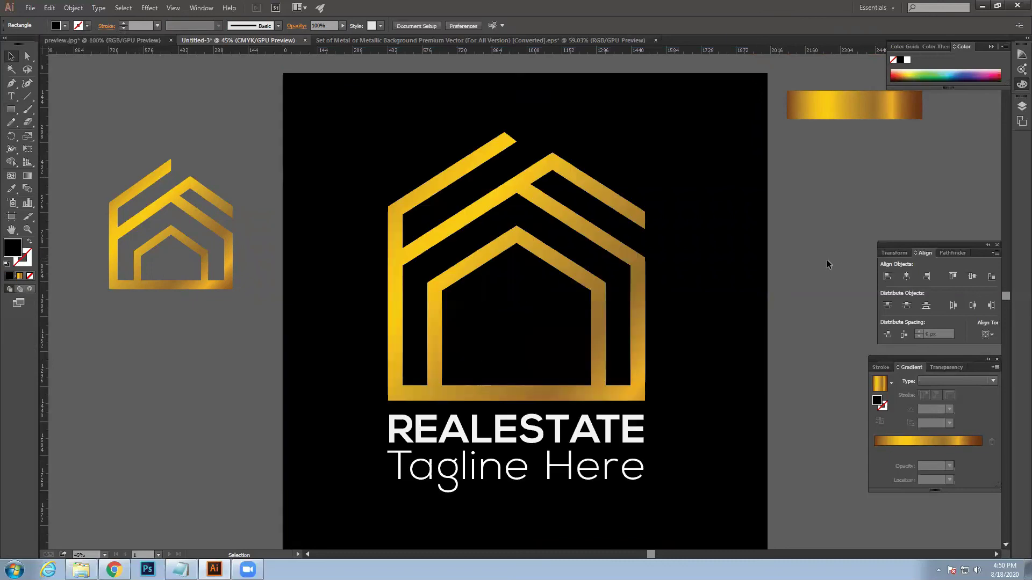